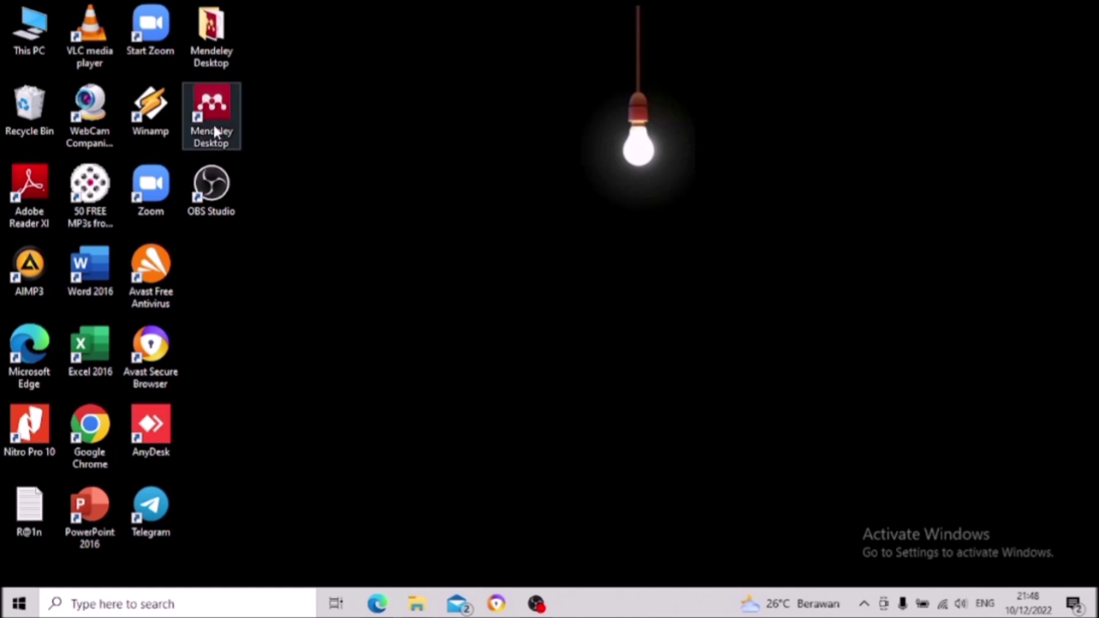
Open Mendeley Desktop and sign in with the account e-mail and password, choosing to stay signed in
double_click(214, 127)
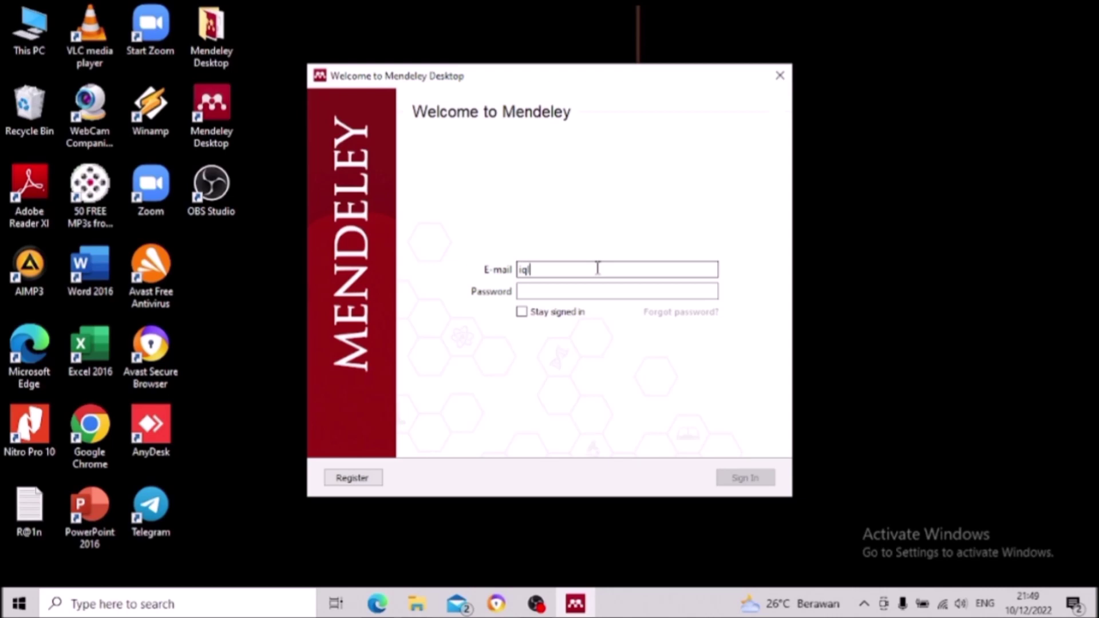
text(in)
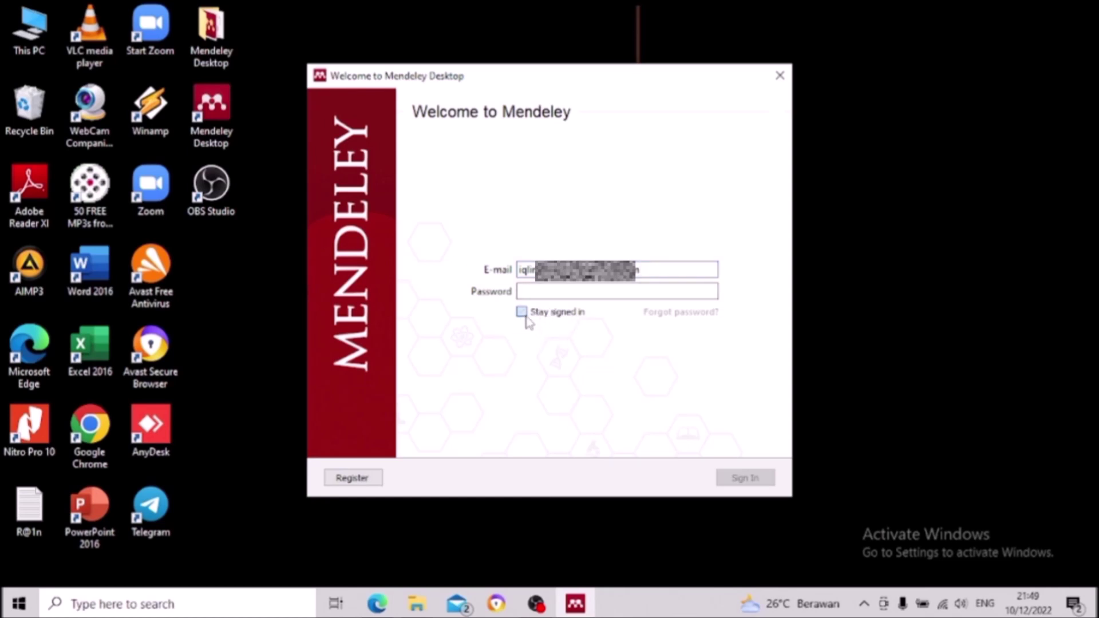
click(531, 292)
text(a)
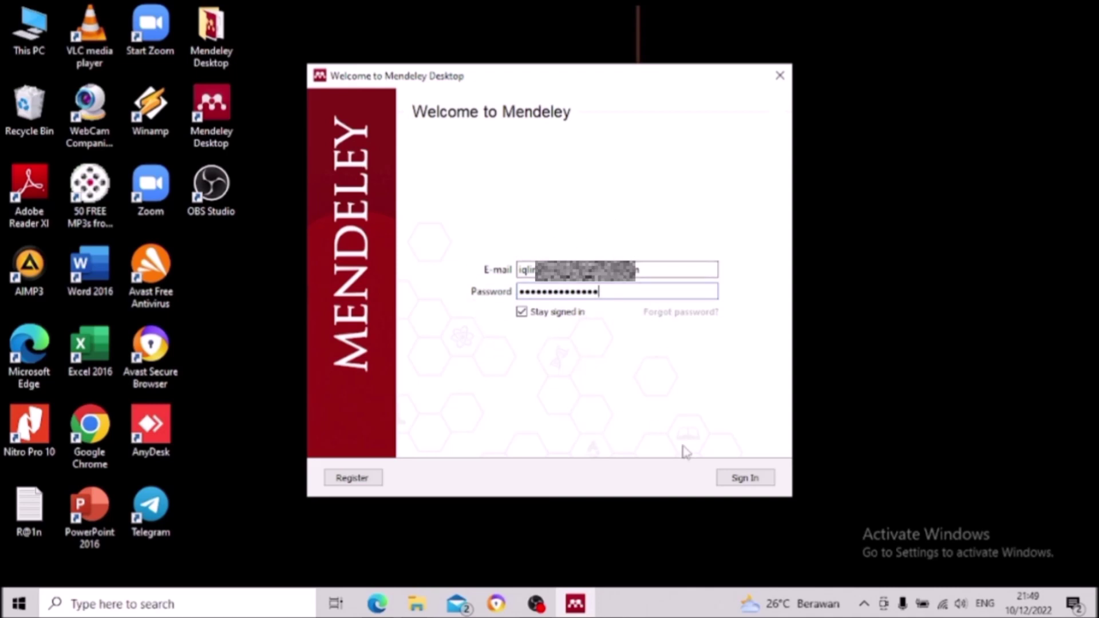
click(753, 480)
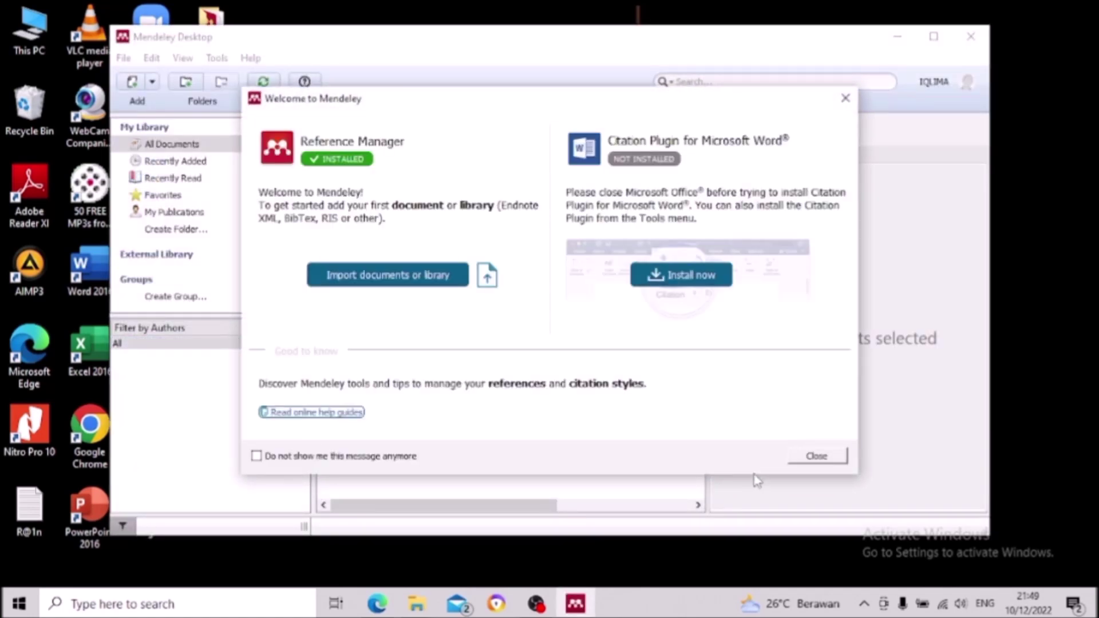
Dismiss the Mendeley welcome message and go through the introductory tour to its end
click(799, 457)
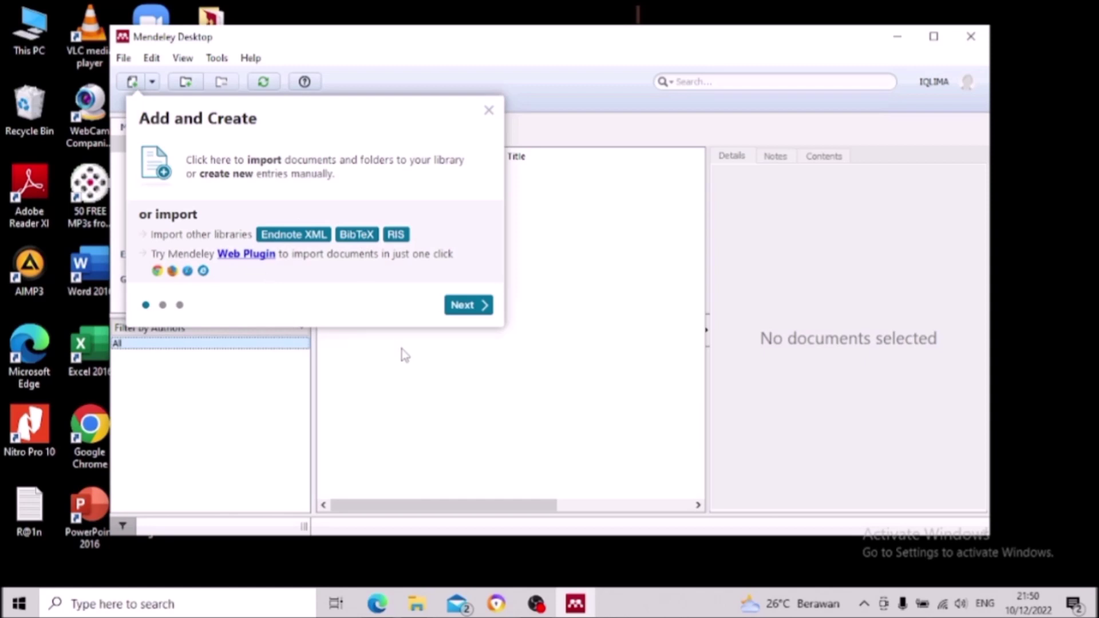
click(468, 305)
click(469, 304)
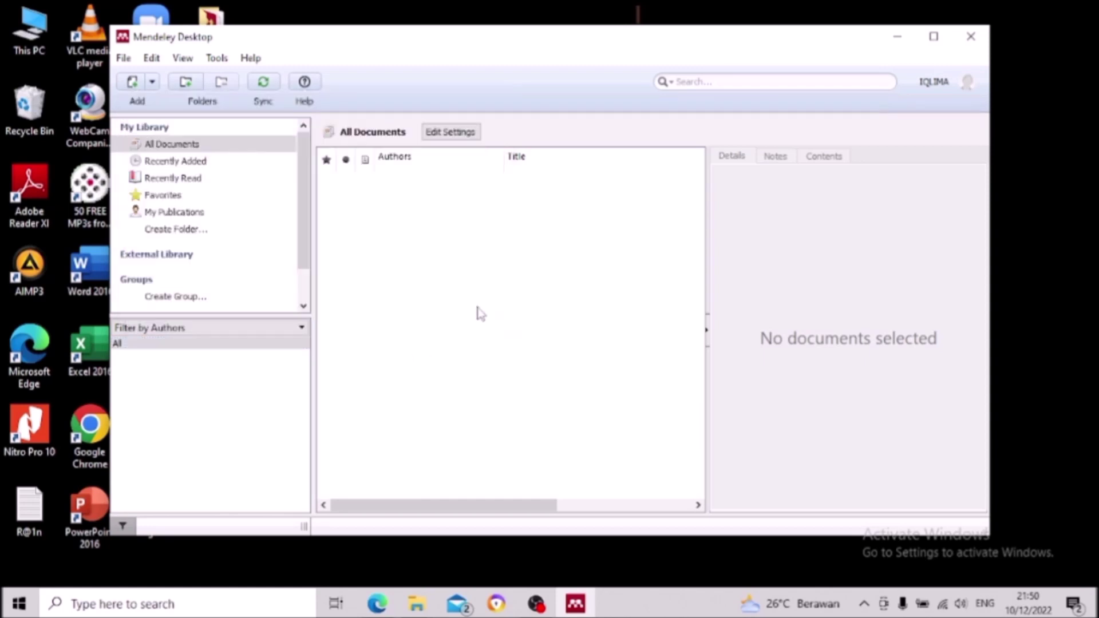
Install the MS Word citation plugin from Mendeley and show the reference tools in a blank Word document
click(219, 59)
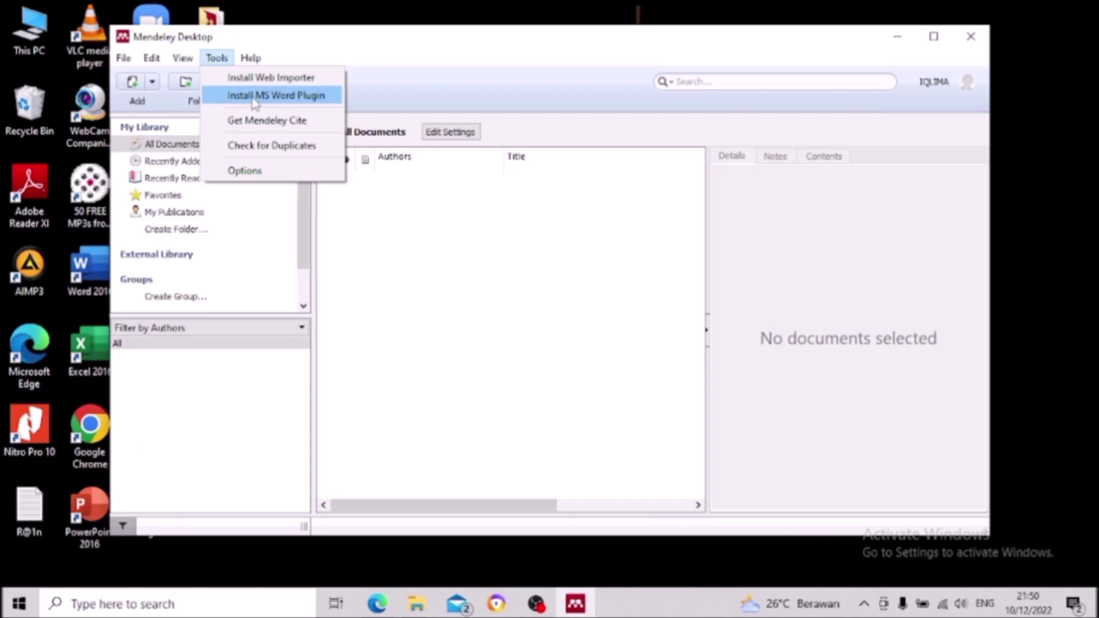
click(277, 98)
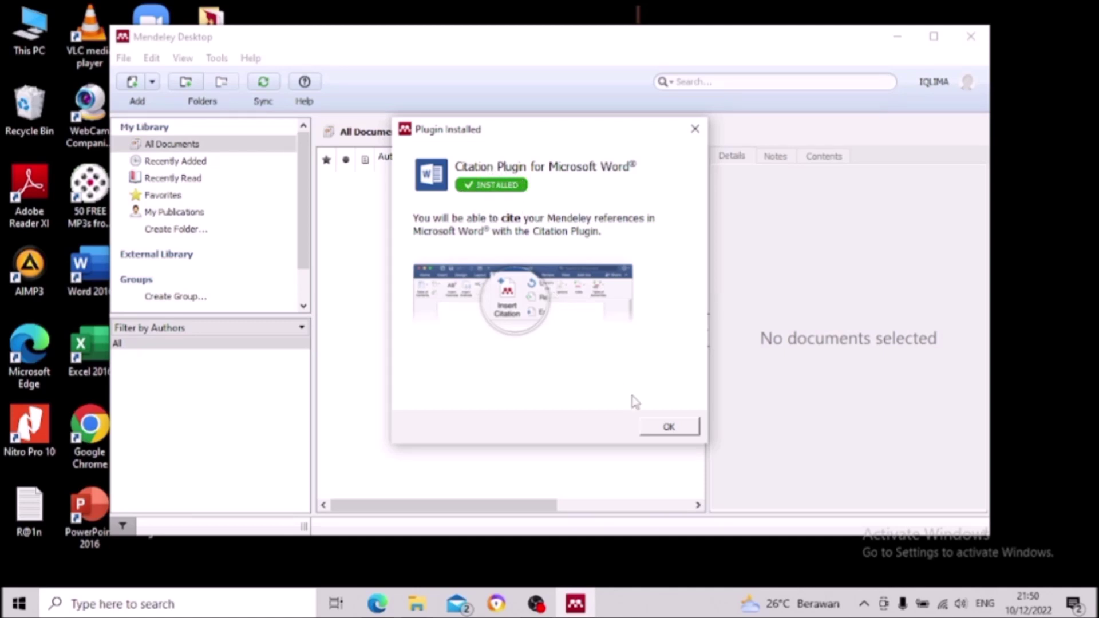
click(664, 426)
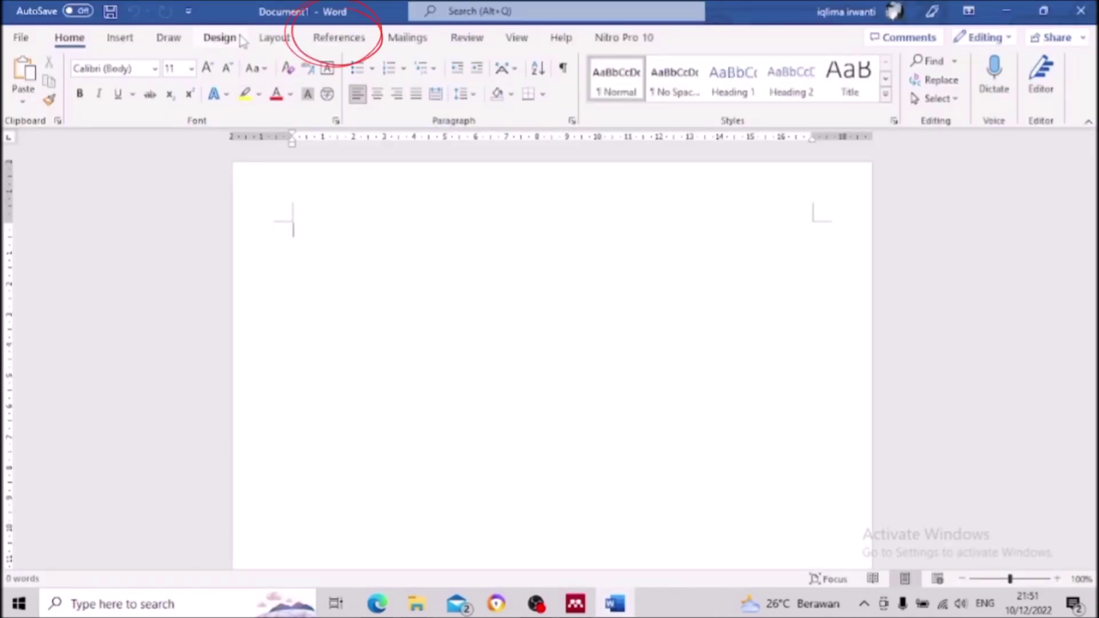
click(337, 40)
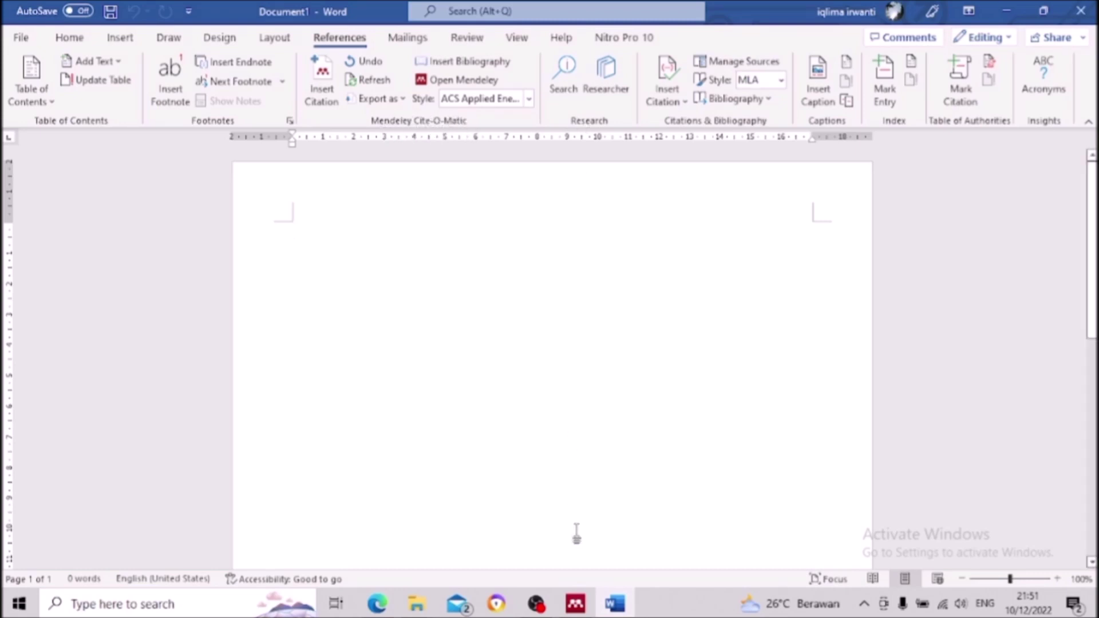
Switch to Mendeley Desktop, import the PDF "Jurnal Kalimat Efektif dalam Berkomunikasi" from the JURNAL folder, and view its details
click(575, 604)
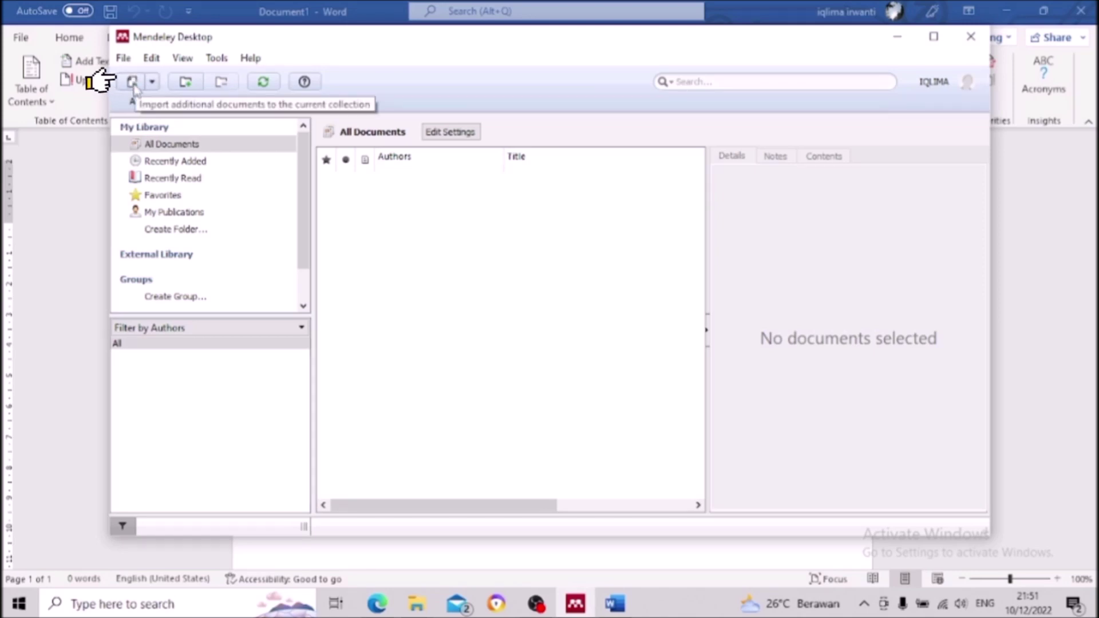
click(133, 86)
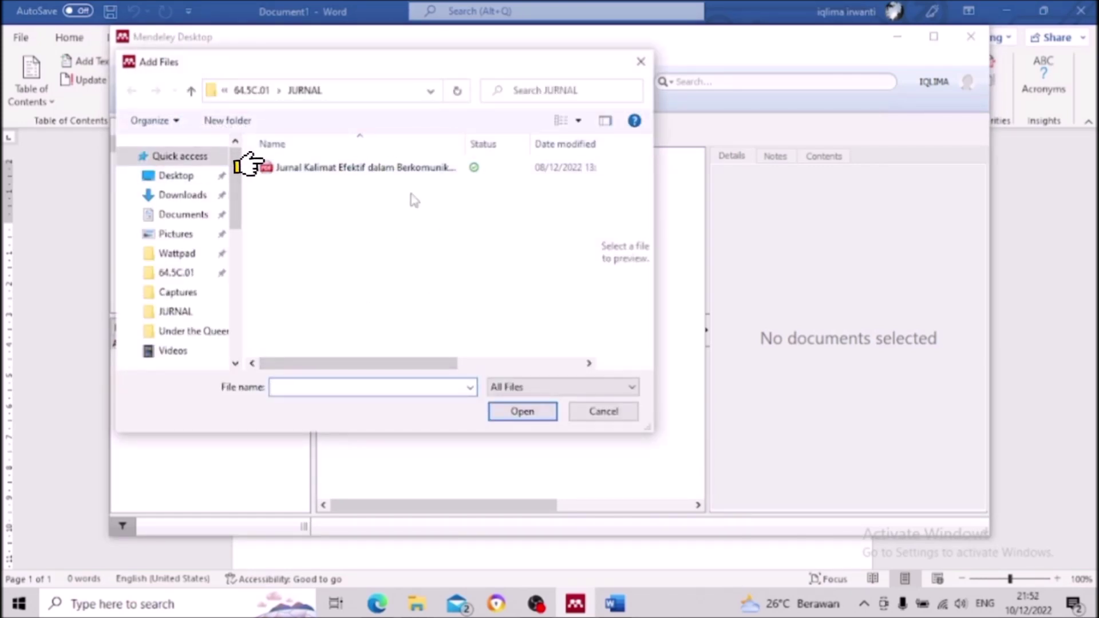
click(383, 172)
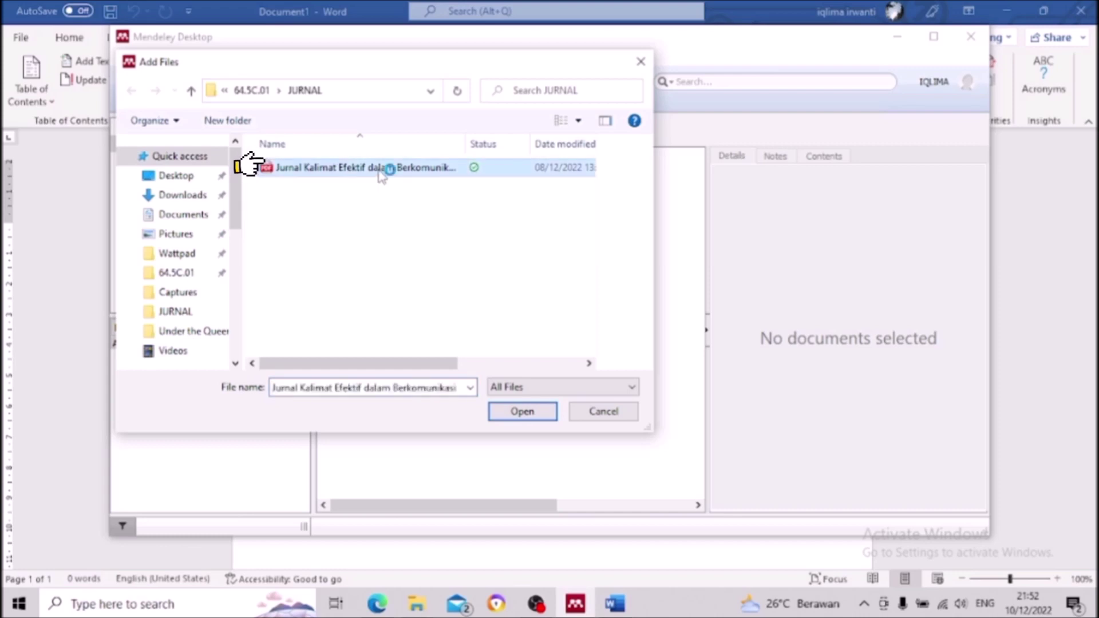
click(532, 417)
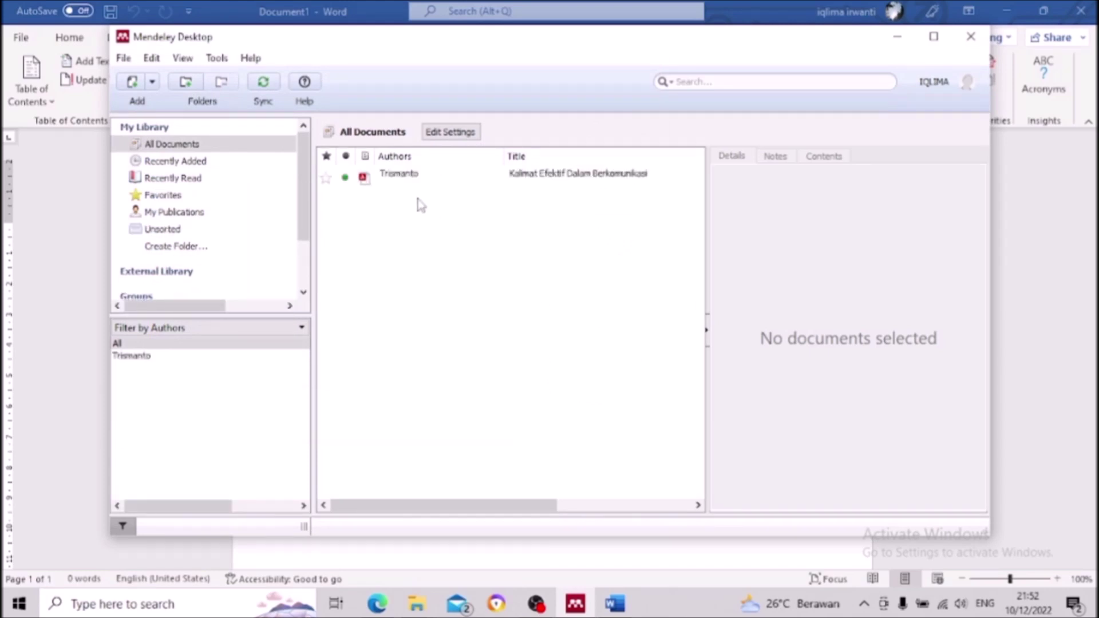
click(493, 188)
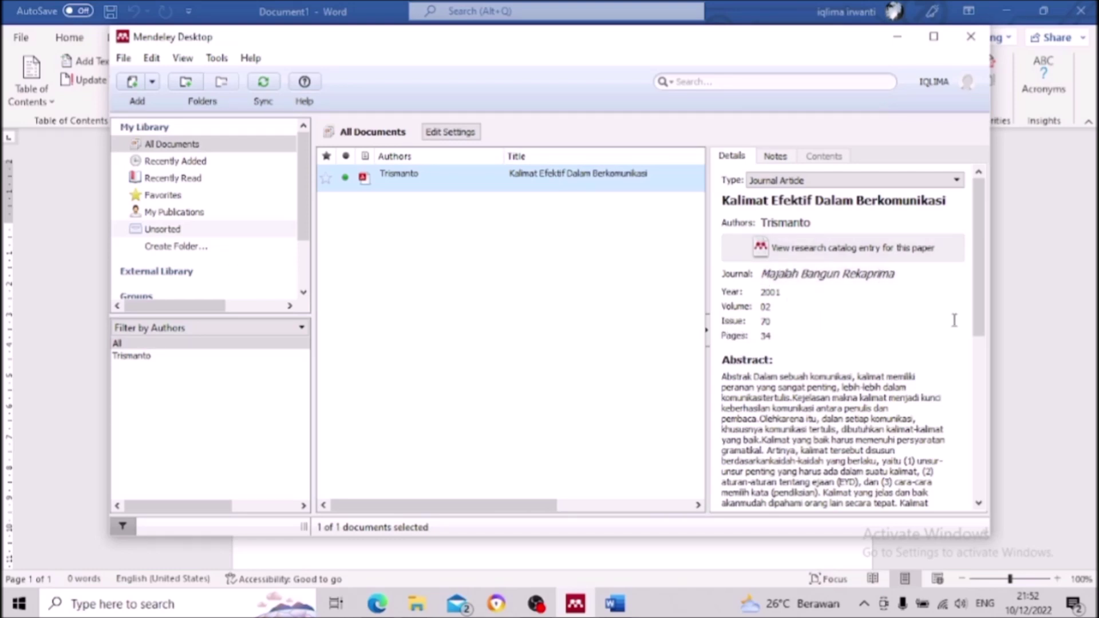
mouse_move(980, 301)
mouse_down()
mouse_move(977, 462)
mouse_move(975, 287)
mouse_up()
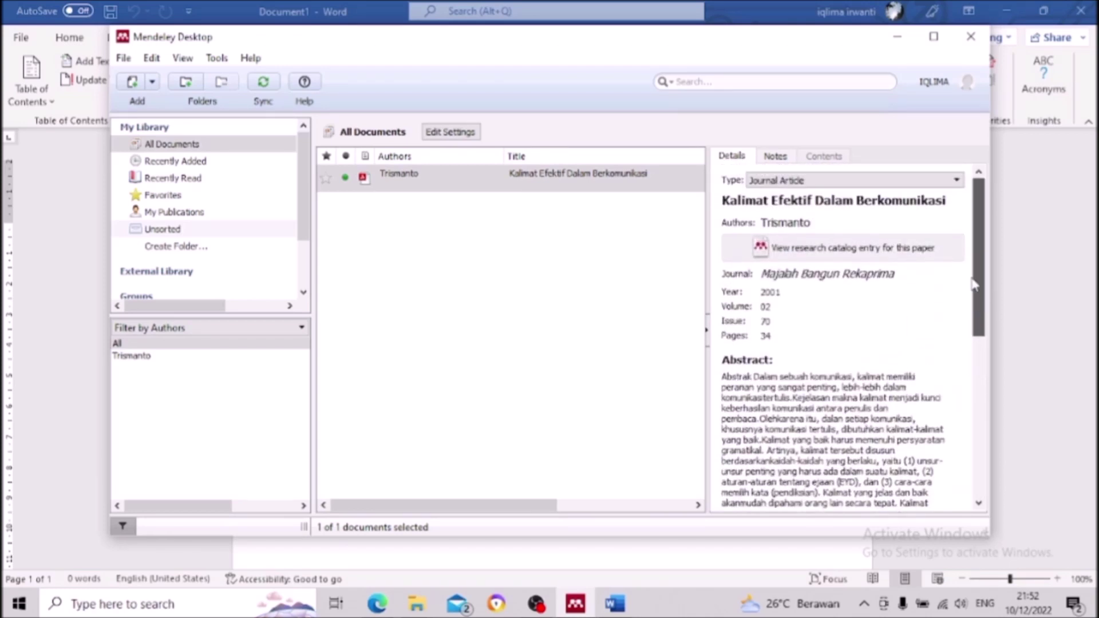
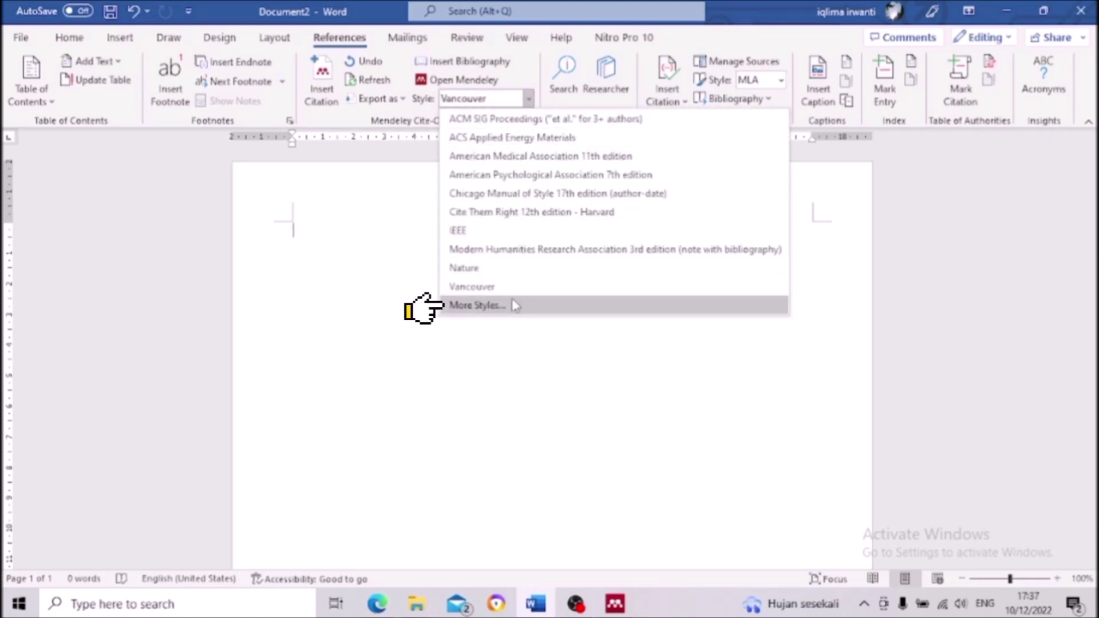
Search the installed citation styles for "AC" and apply ACM SIG Proceedings ("et al." for 3+ authors) to the Word document
click(514, 307)
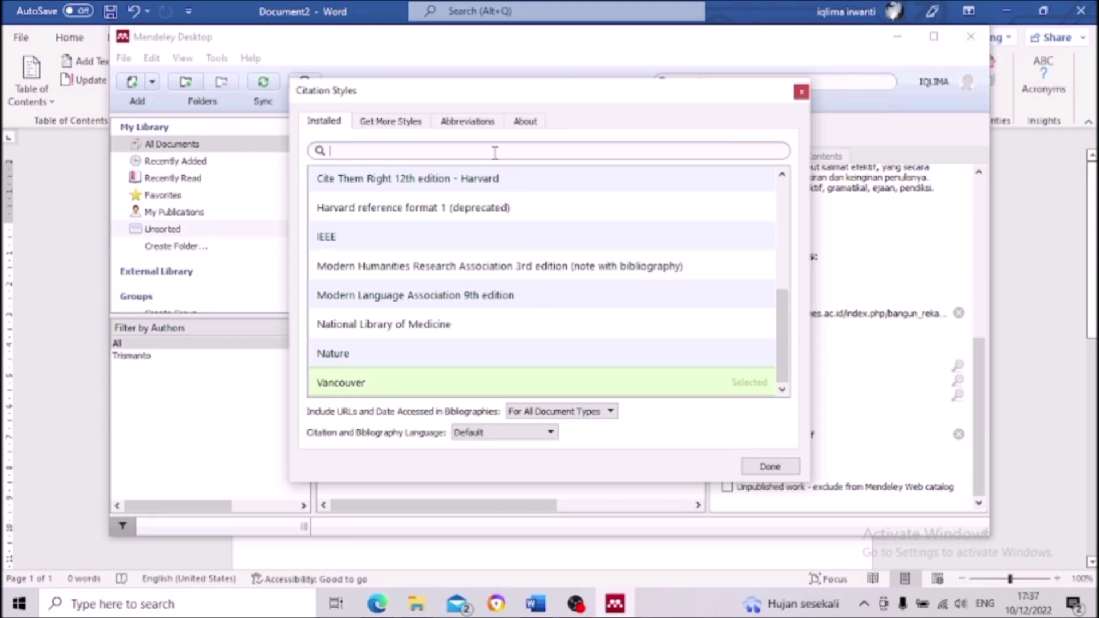
text(AC)
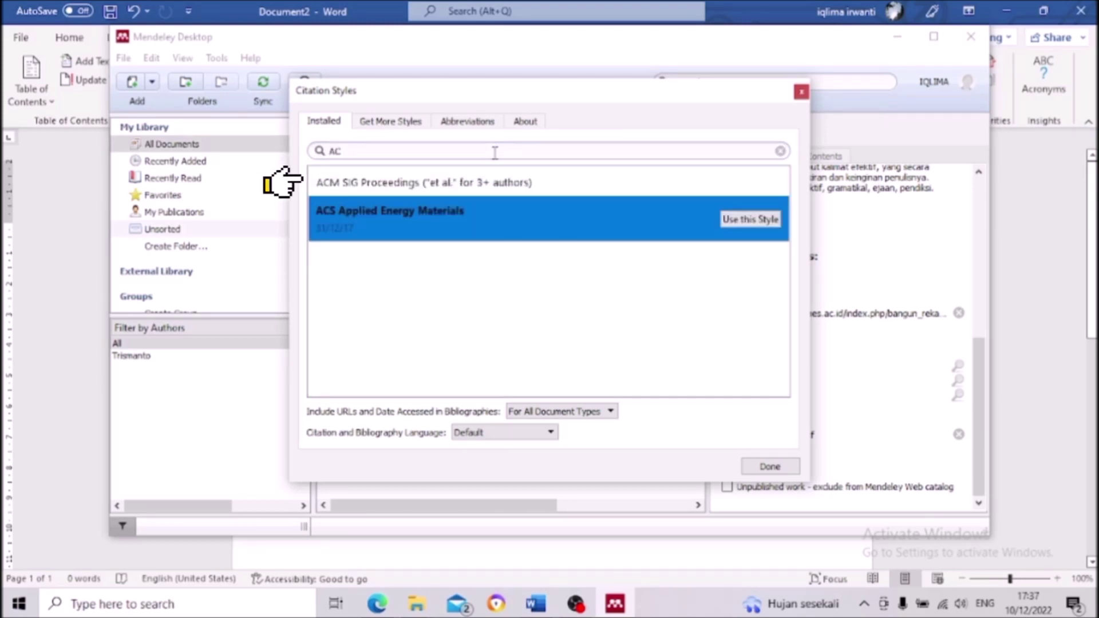
click(470, 178)
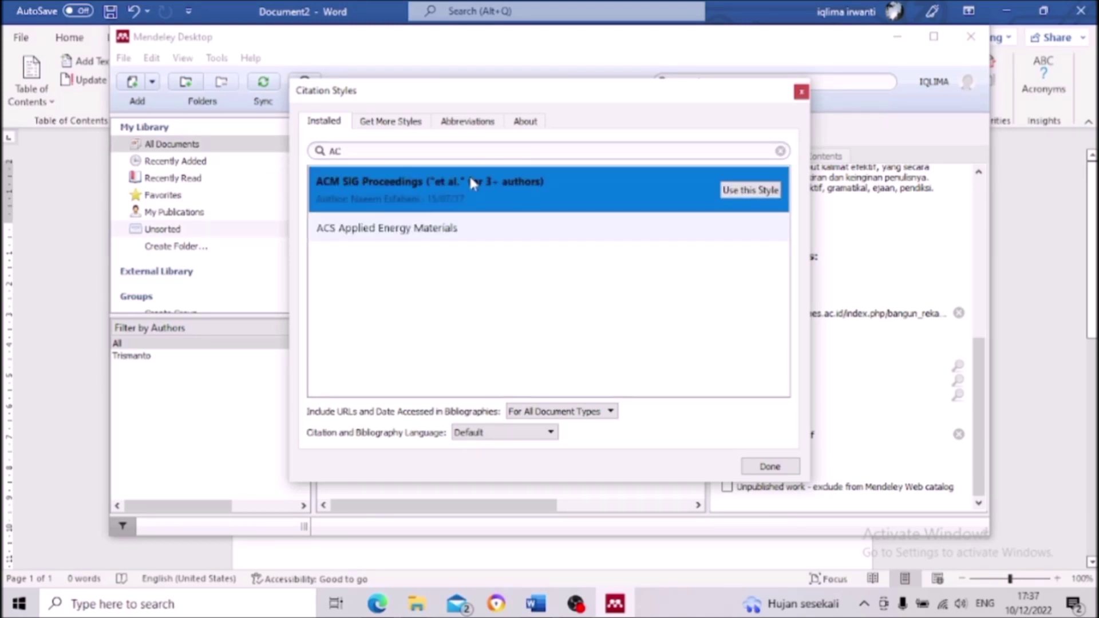
click(750, 191)
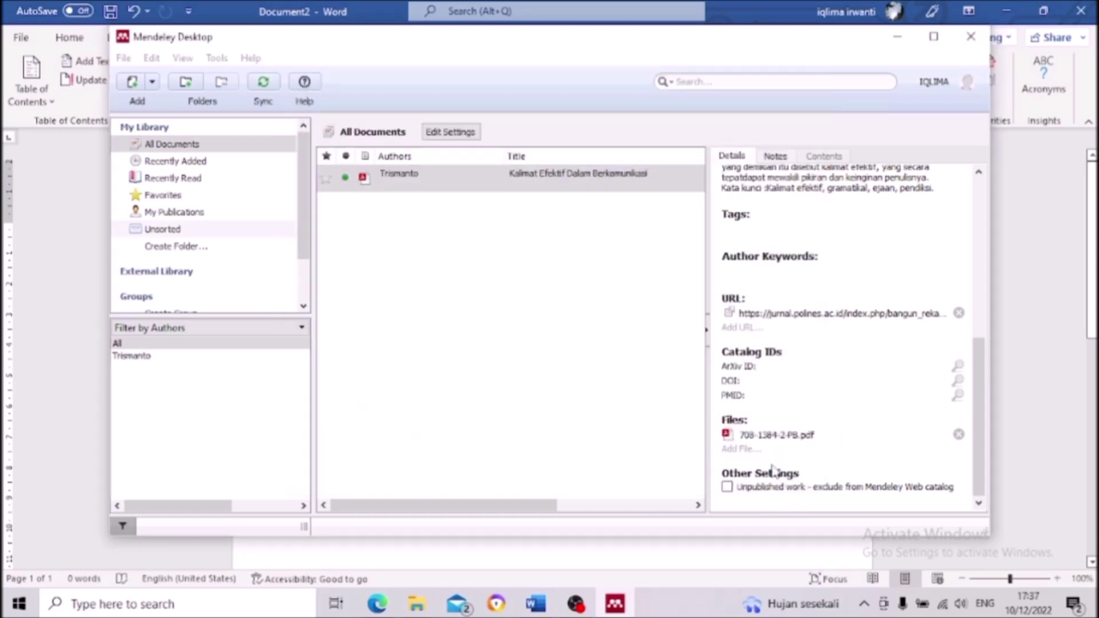
click(771, 467)
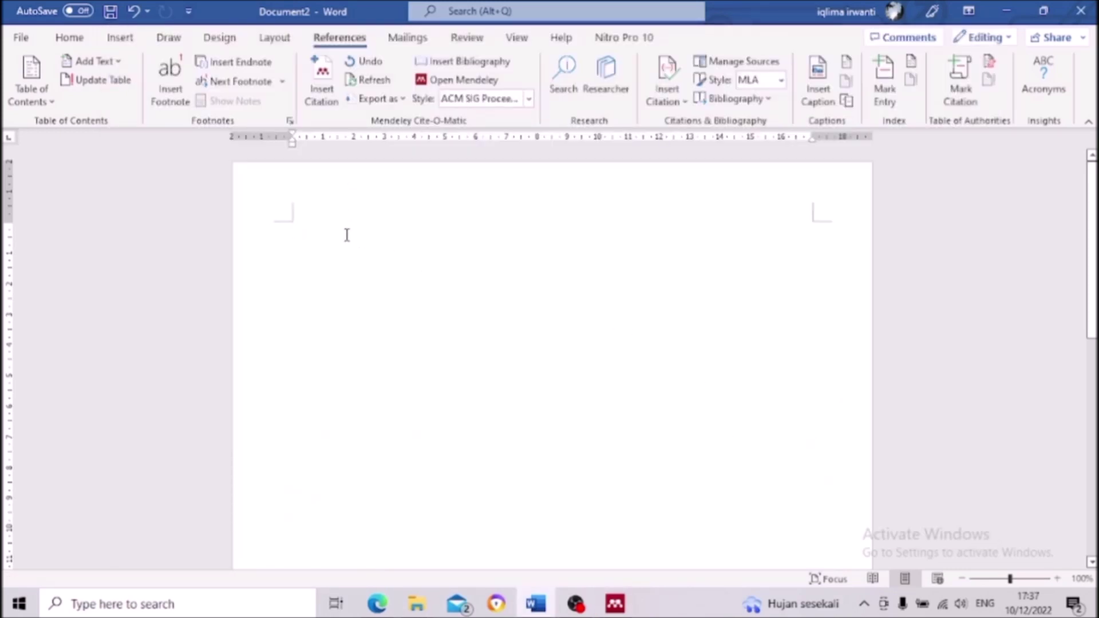
Insert a citation of "Kalimat Efektif Dalam Berkomunikasi" from the Mendeley library into the Word document and add a bibliography
click(327, 112)
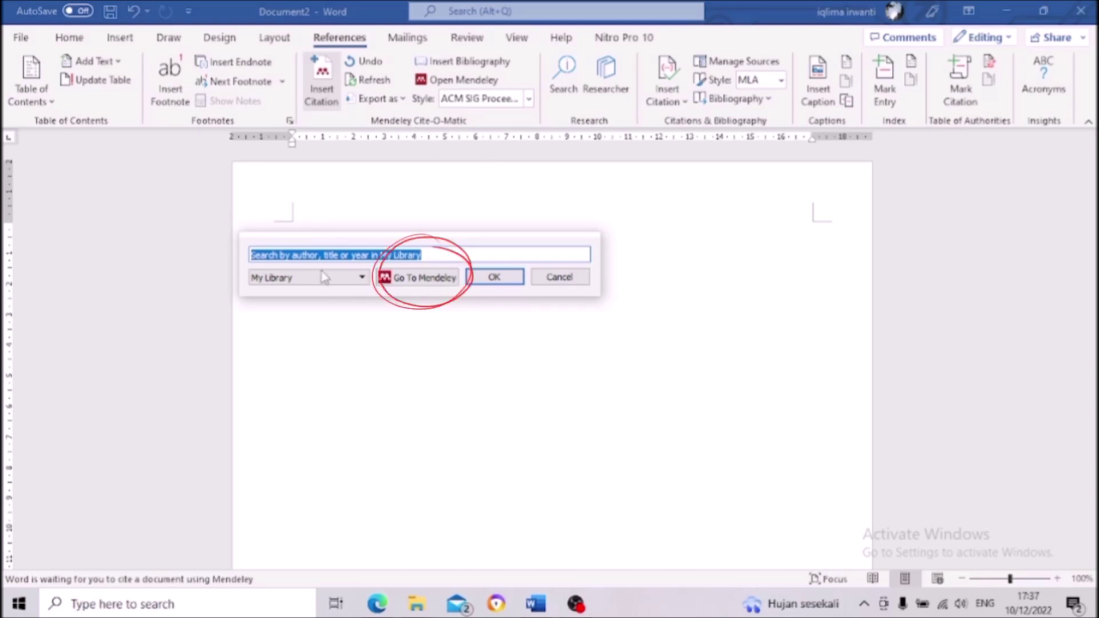
click(411, 280)
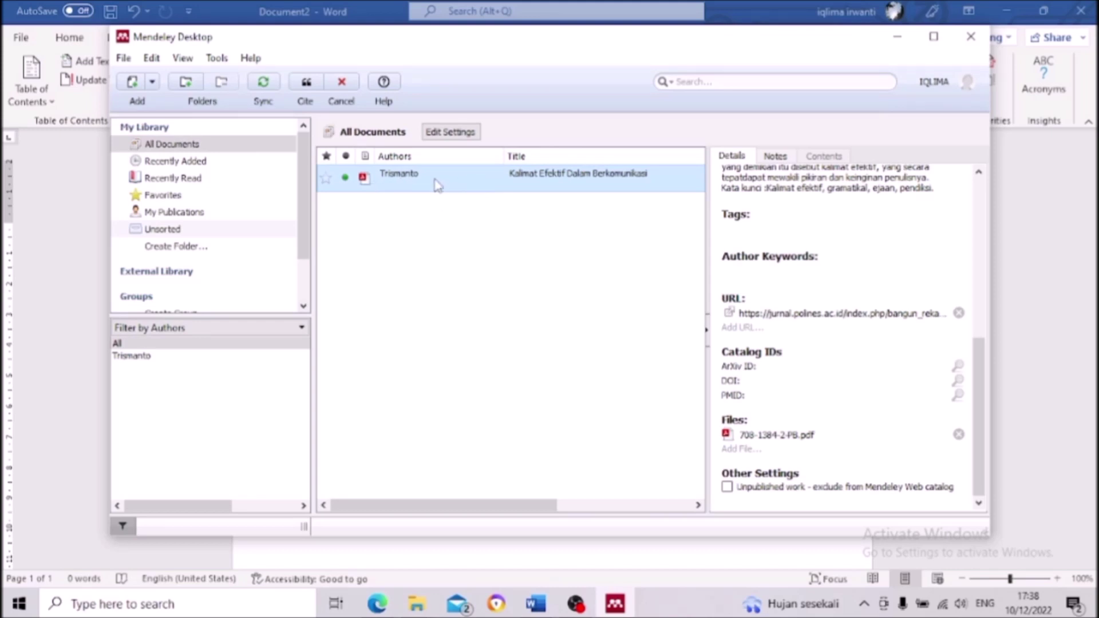
click(314, 91)
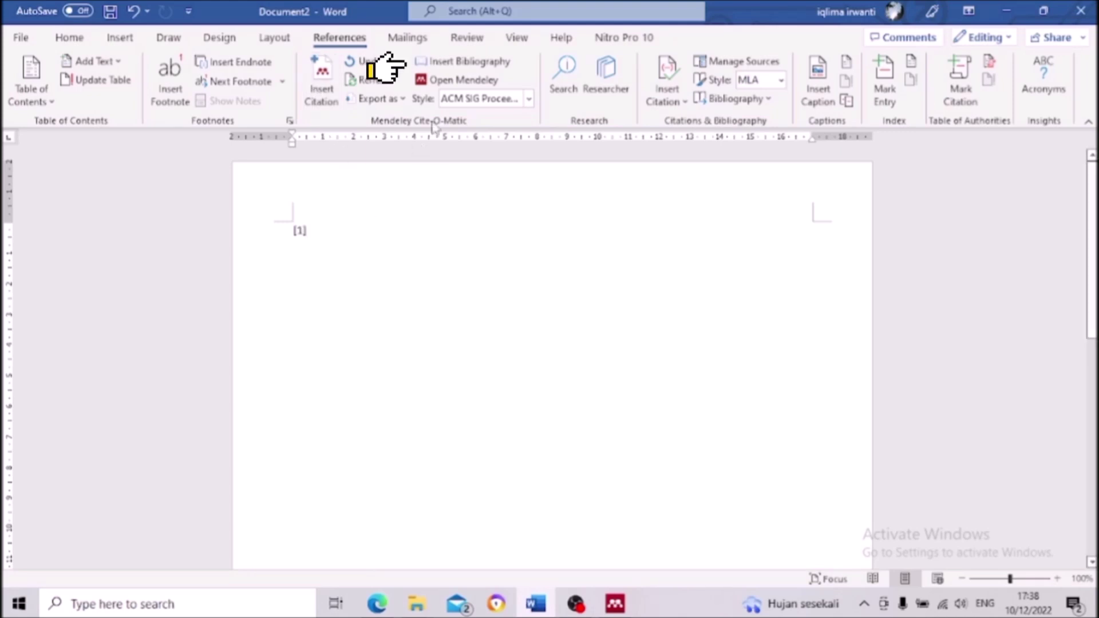
click(476, 64)
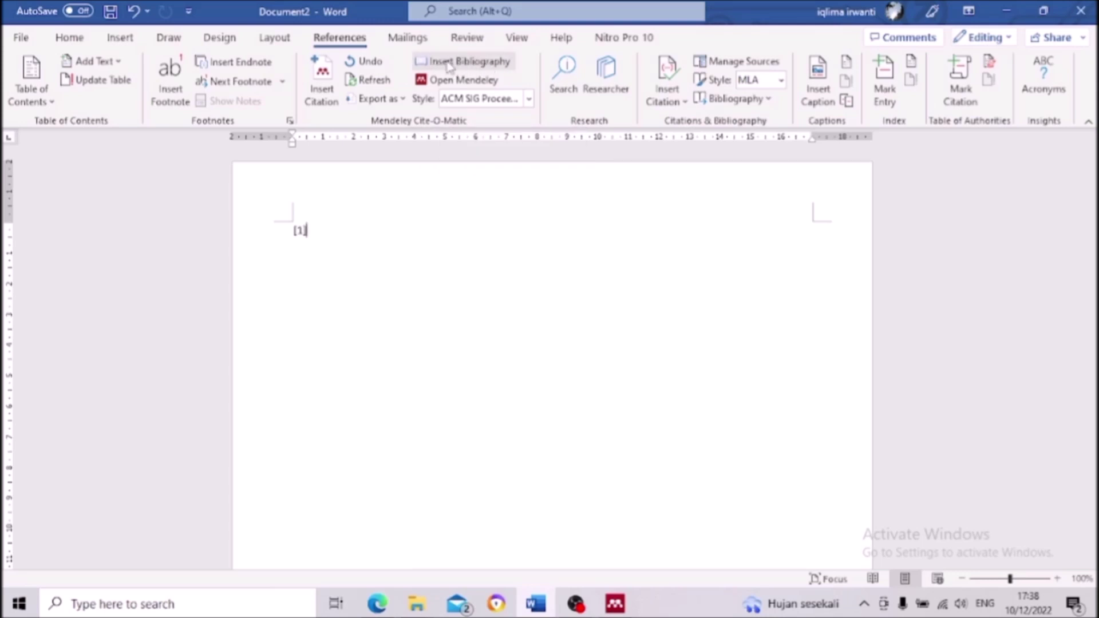
click(460, 65)
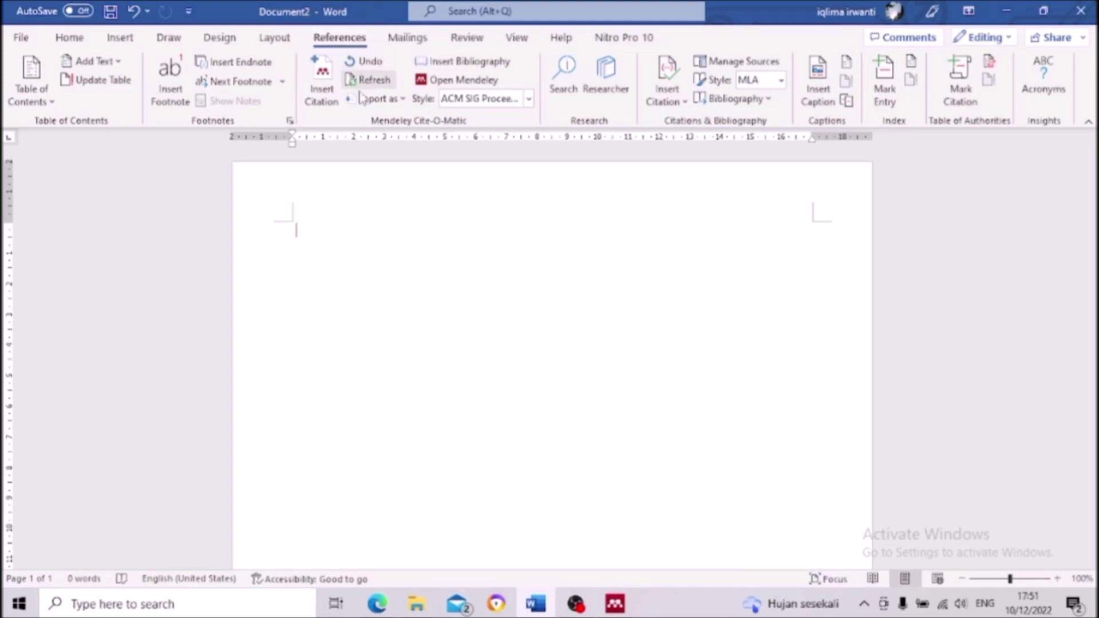
Change the document's Mendeley citation style to ACS Applied Energy Materials
click(529, 99)
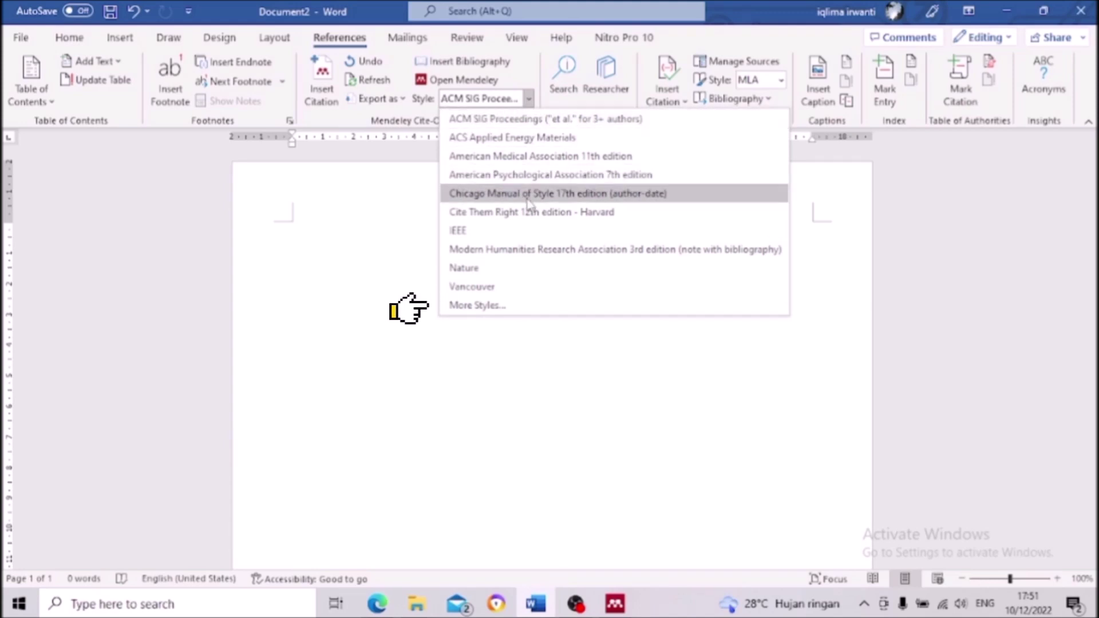
click(518, 313)
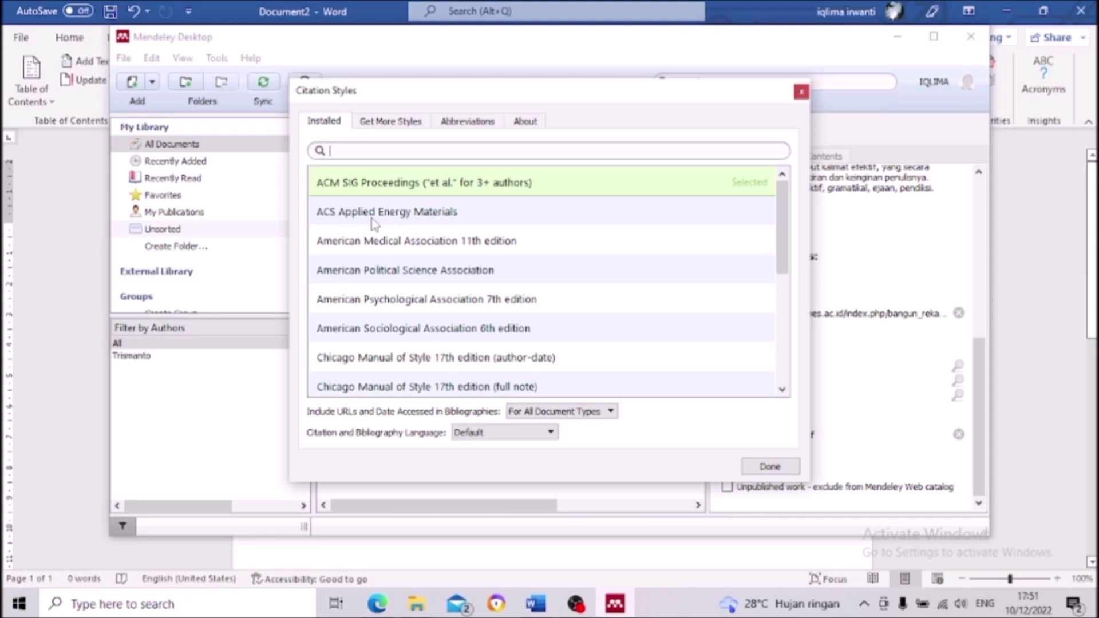
click(419, 222)
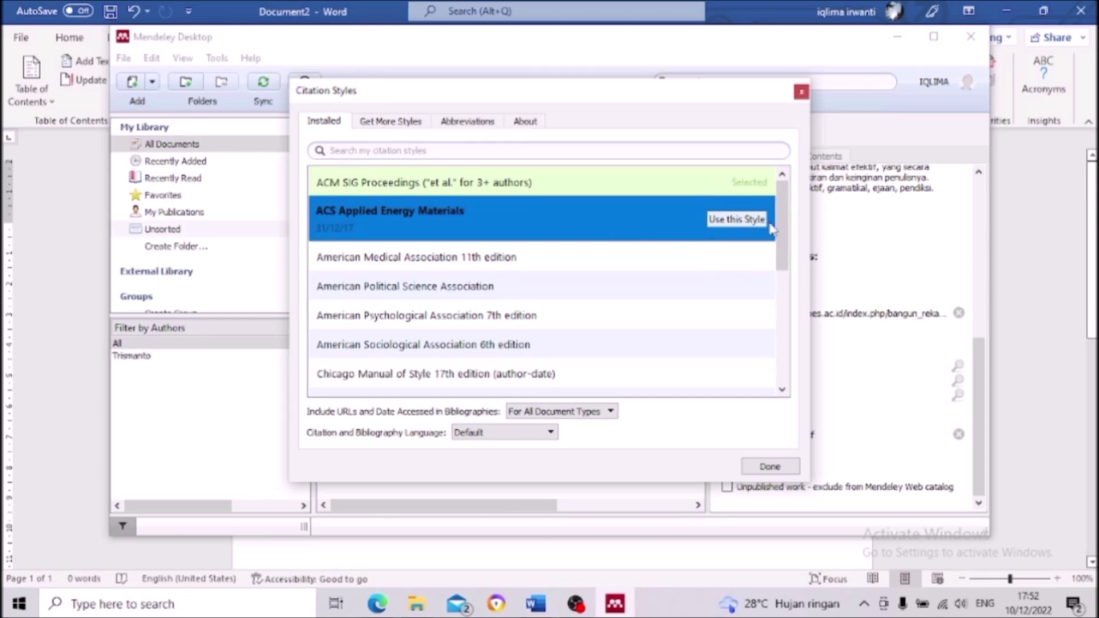
click(737, 219)
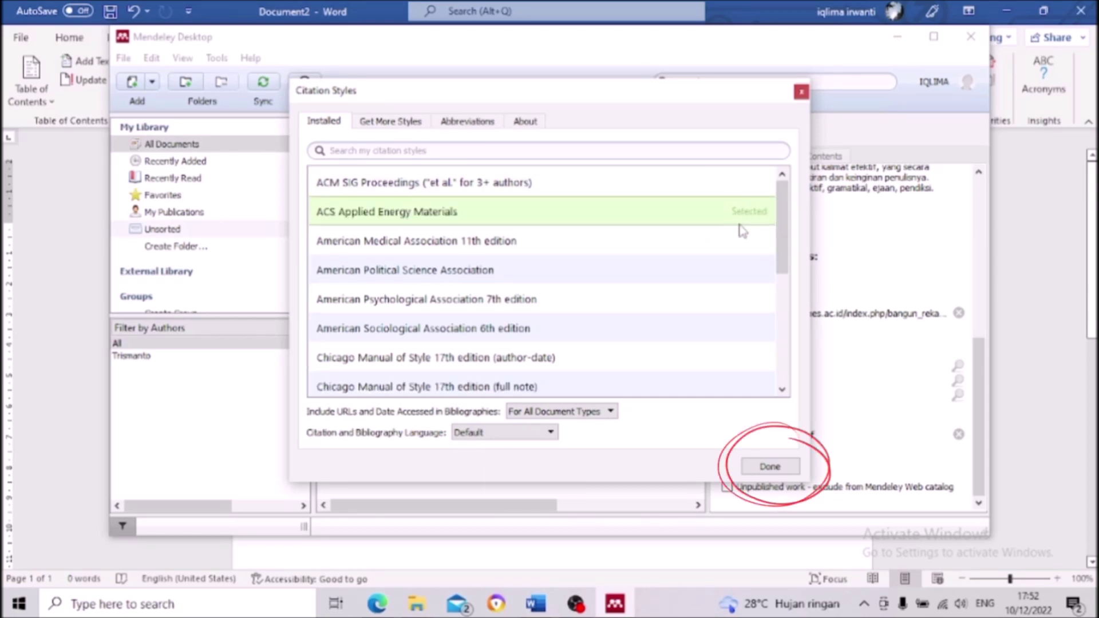
click(769, 467)
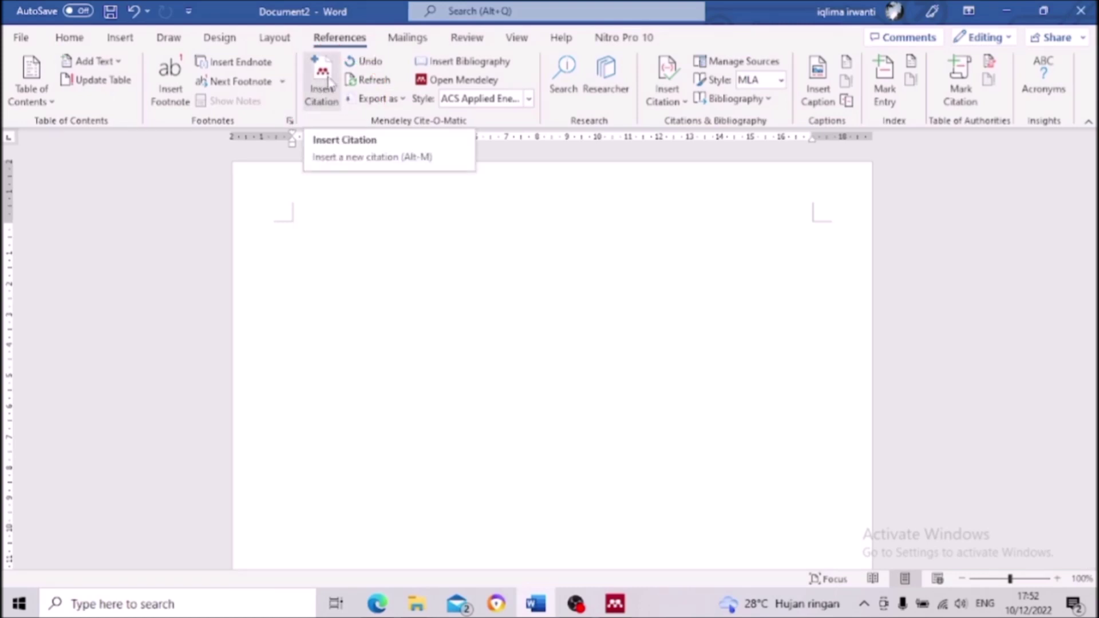
Cite "Kalimat Efektif Dalam Berkomunikasi" from the Mendeley library in the empty Word document
click(321, 94)
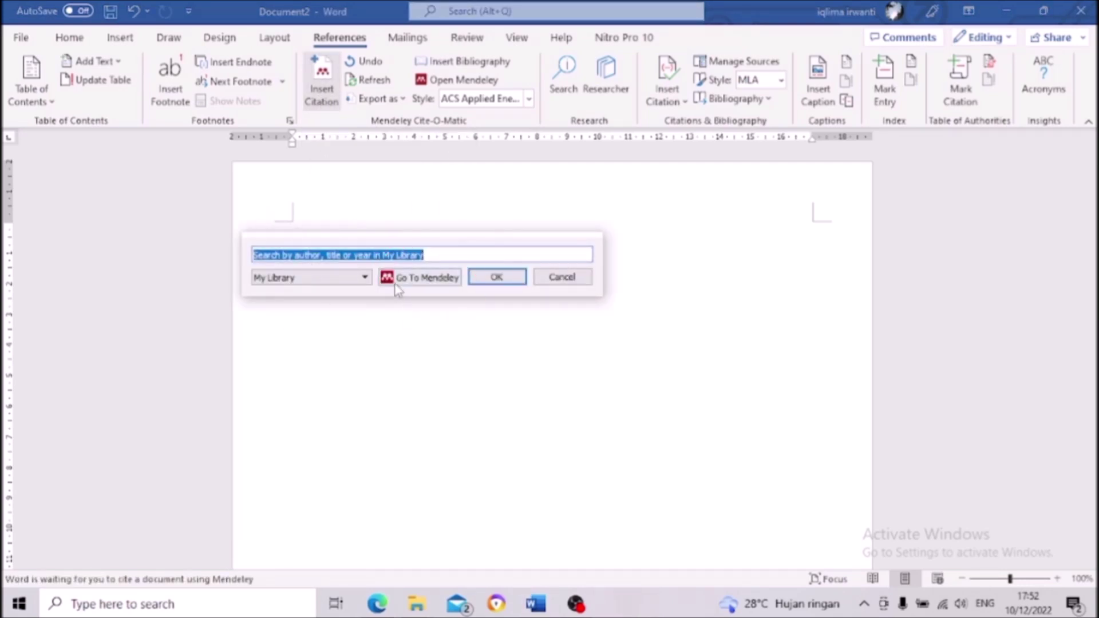
click(431, 281)
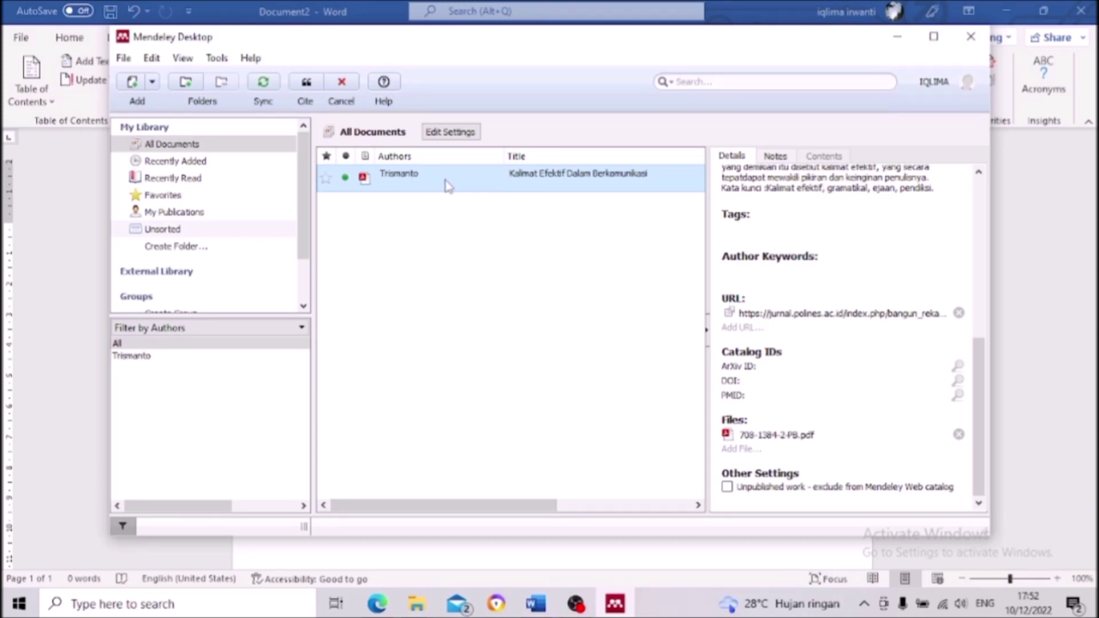
click(307, 91)
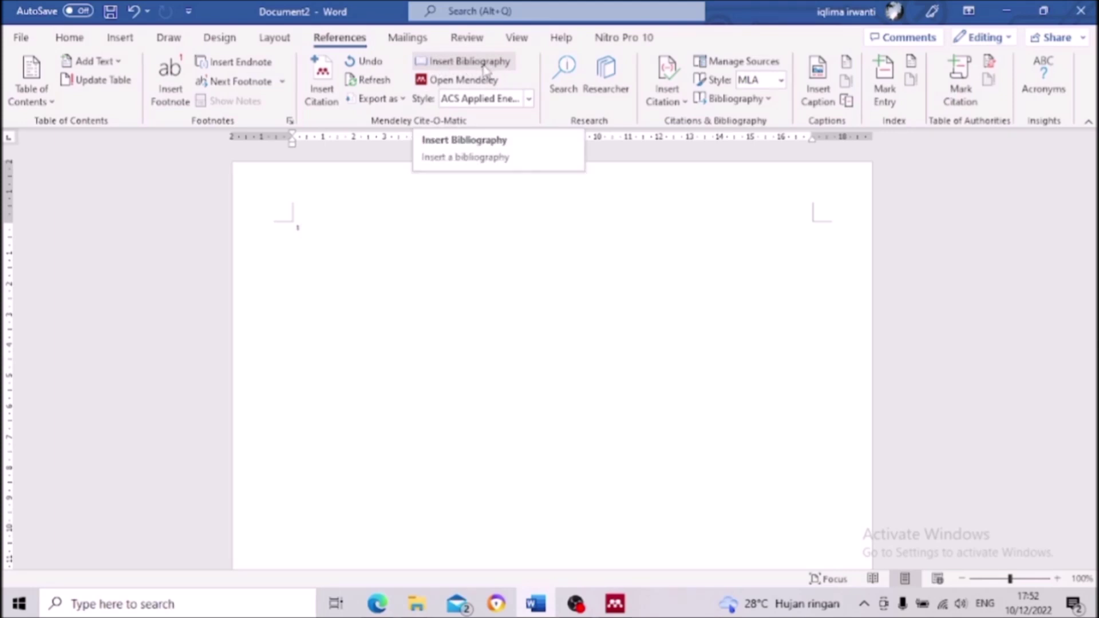
Insert a Mendeley bibliography into the document after the superscript citation
click(458, 69)
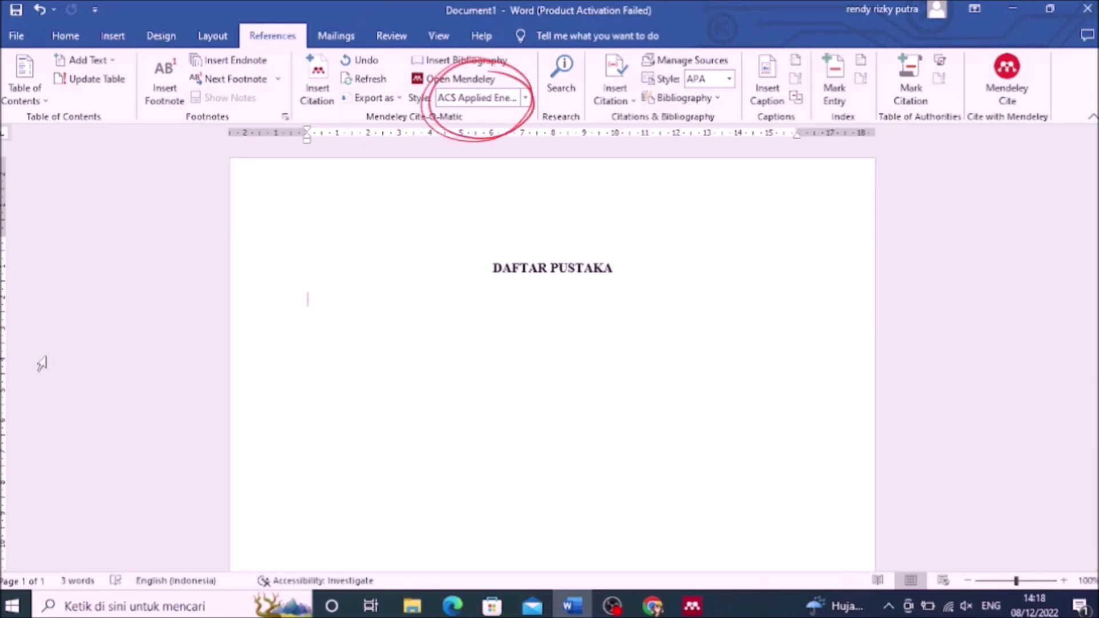
Set the Mendeley citation style of the DAFTAR PUSTAKA document to American Psychological Association 6th edition
click(527, 99)
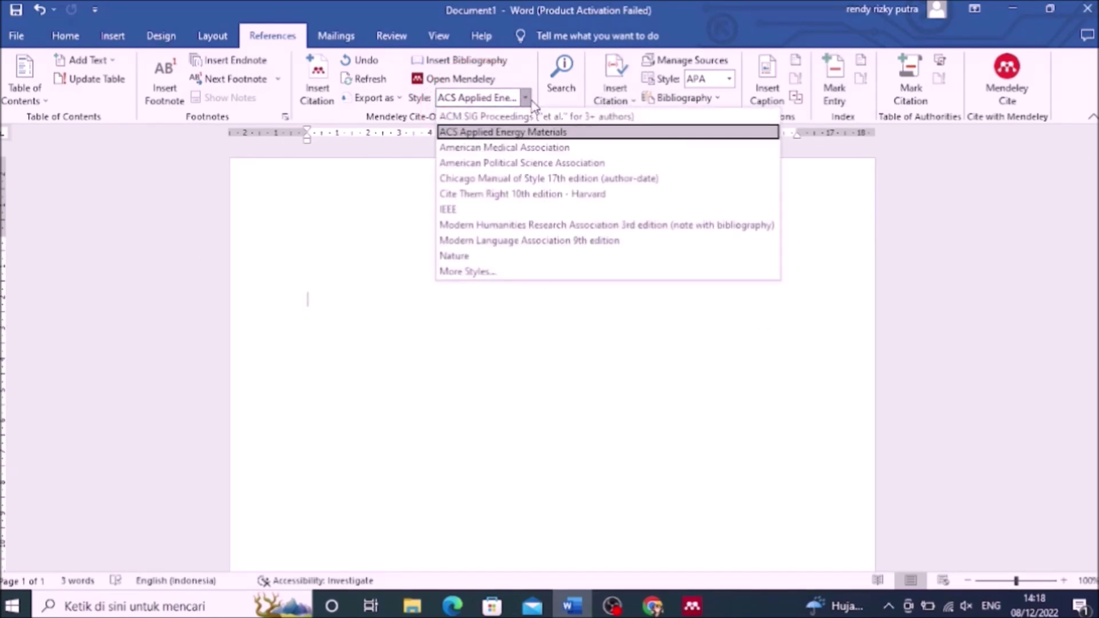
click(468, 272)
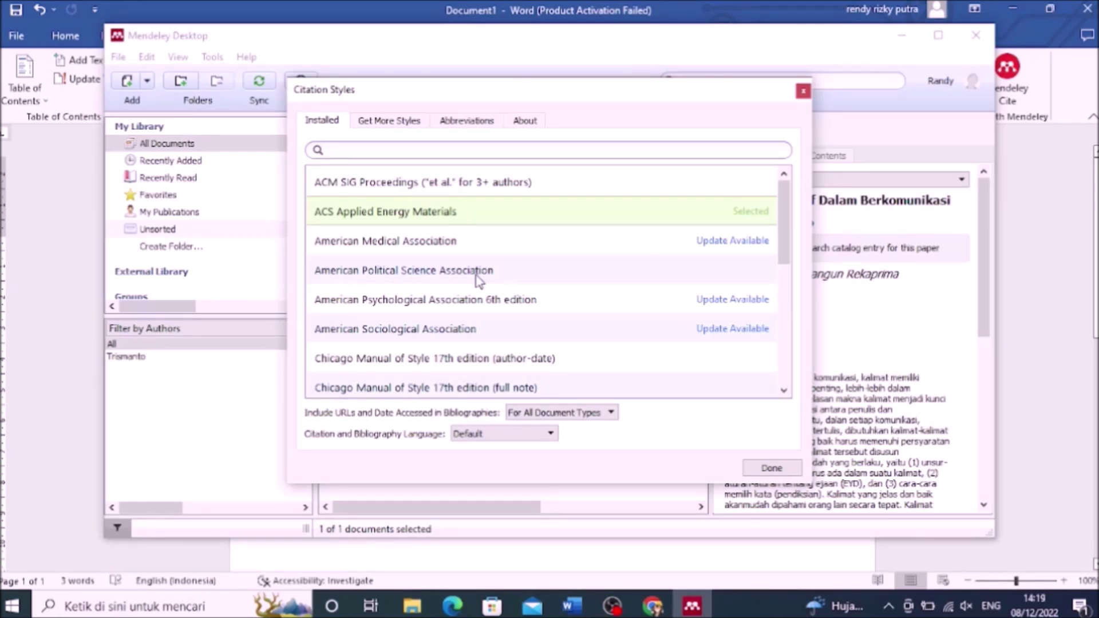
click(390, 298)
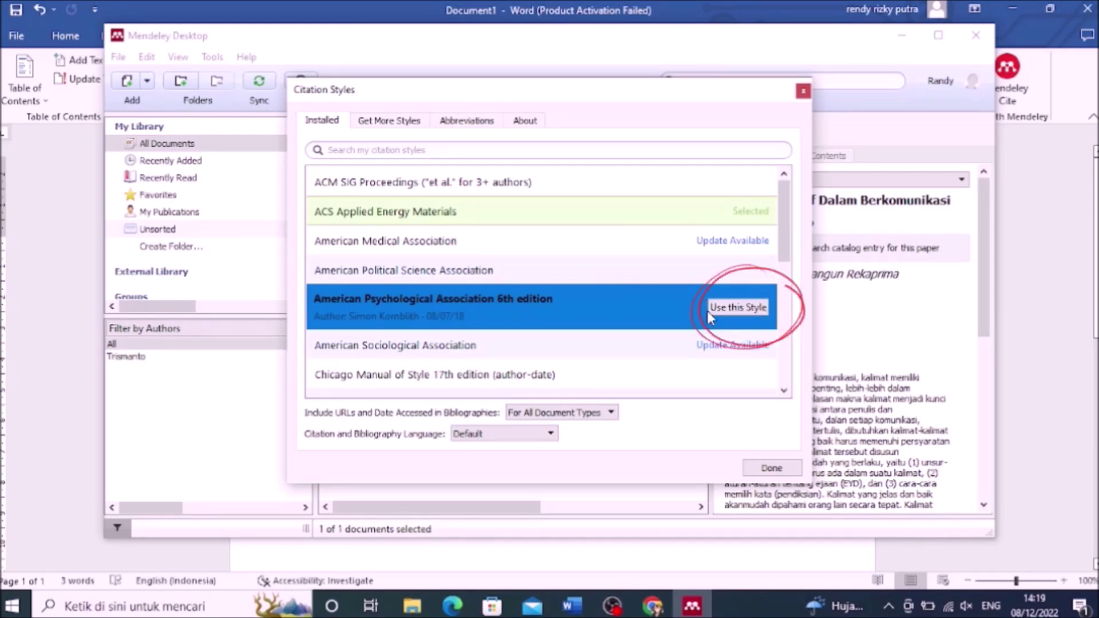
click(754, 308)
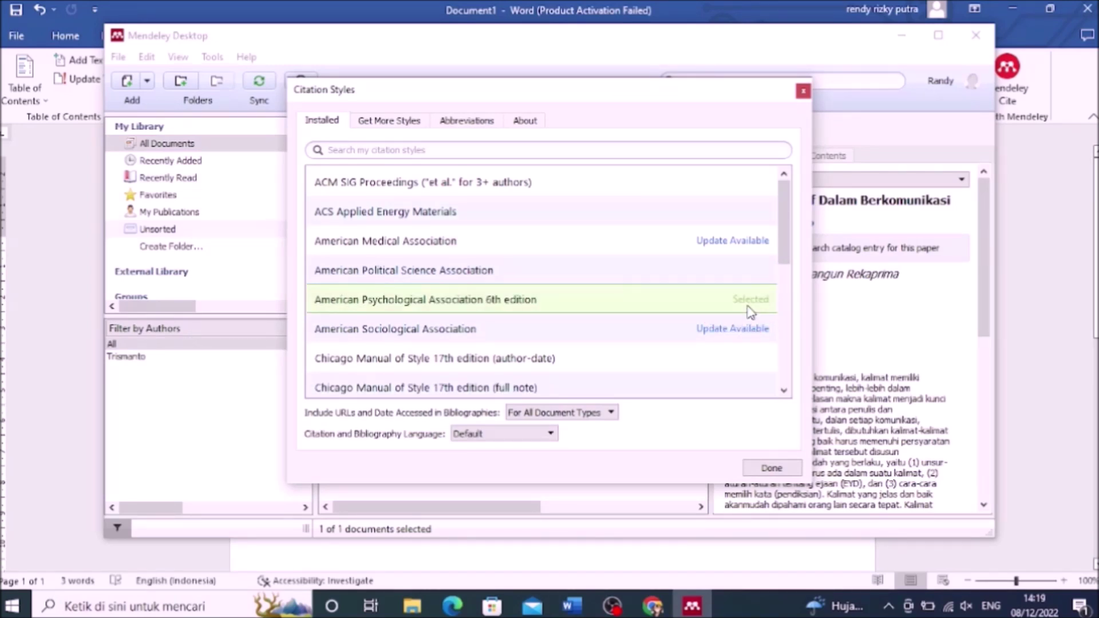
click(786, 467)
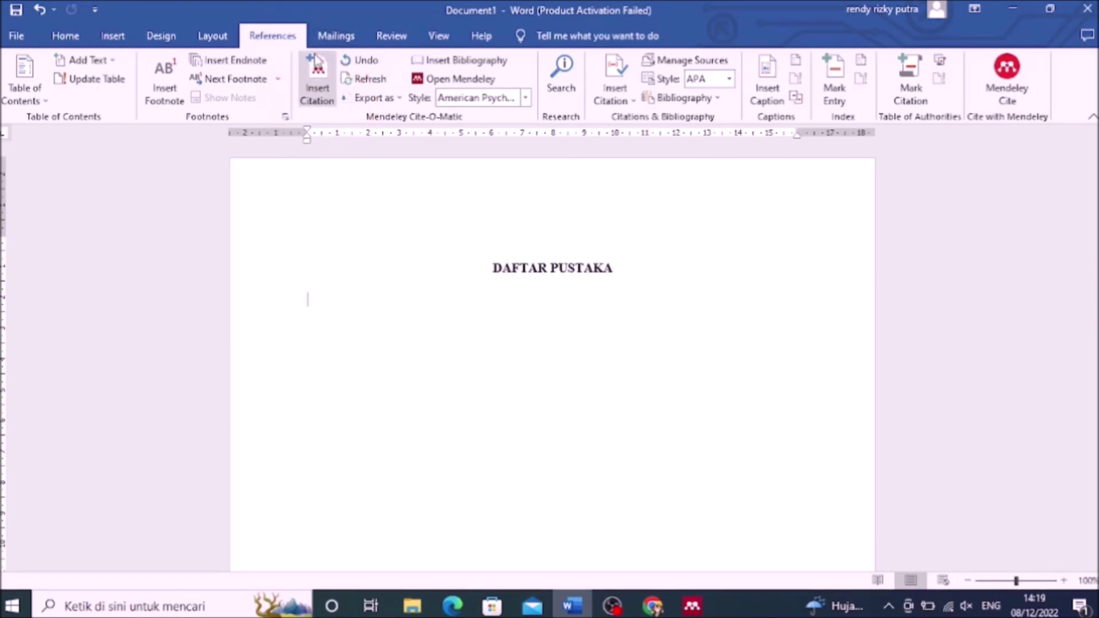
Cite "Kalimat Efektif Dalam Berkomunikasi" from the Mendeley library under the DAFTAR PUSTAKA heading and insert a bibliography below it
click(324, 99)
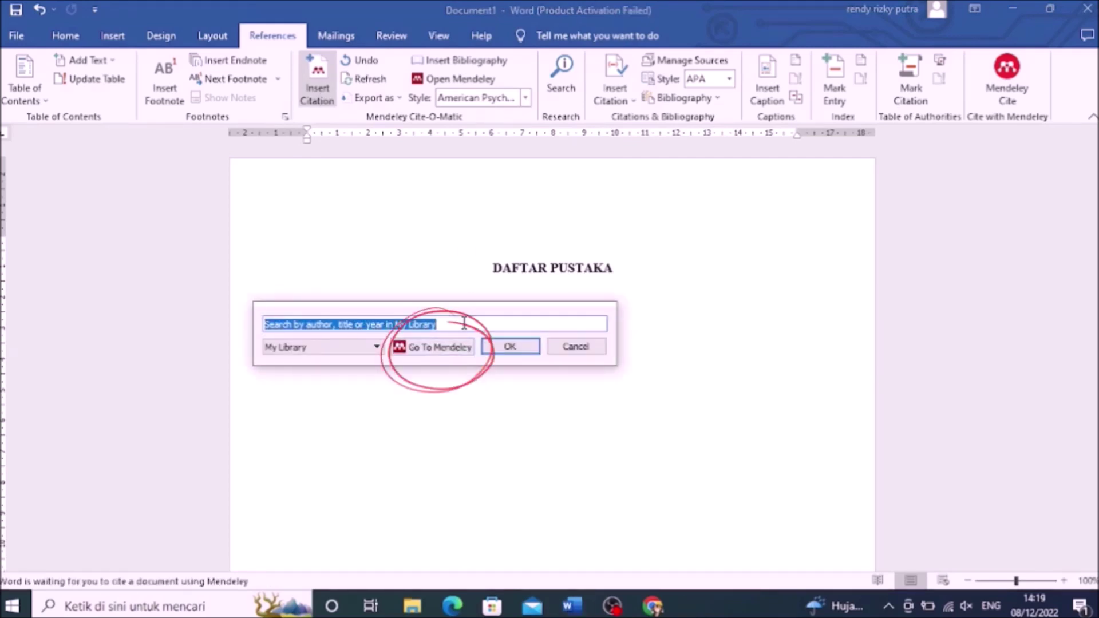
click(453, 348)
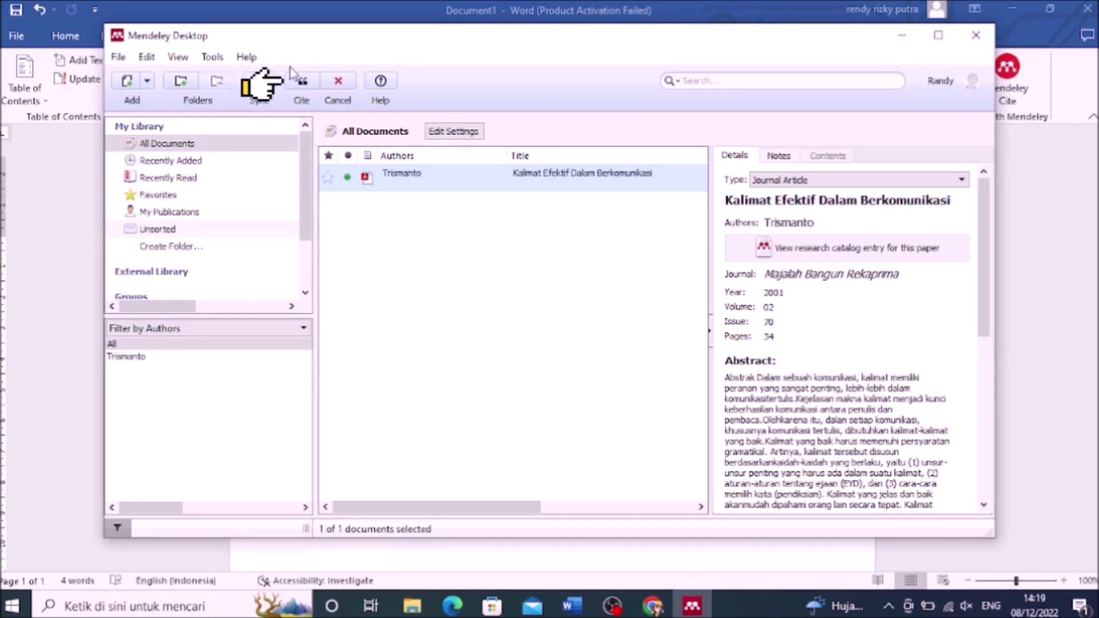
click(302, 83)
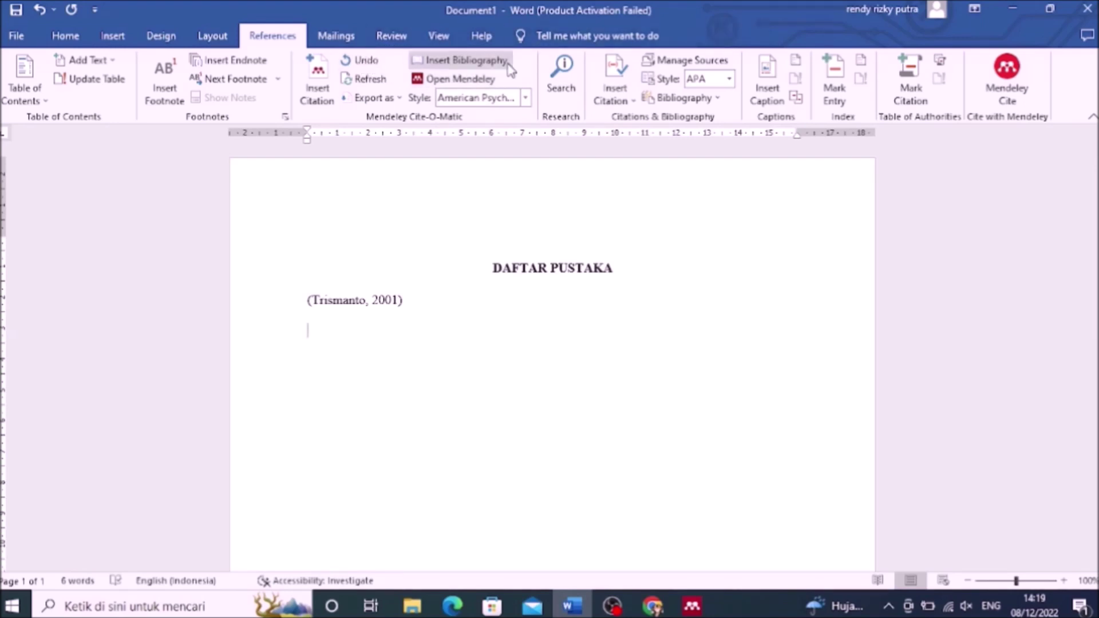
click(461, 60)
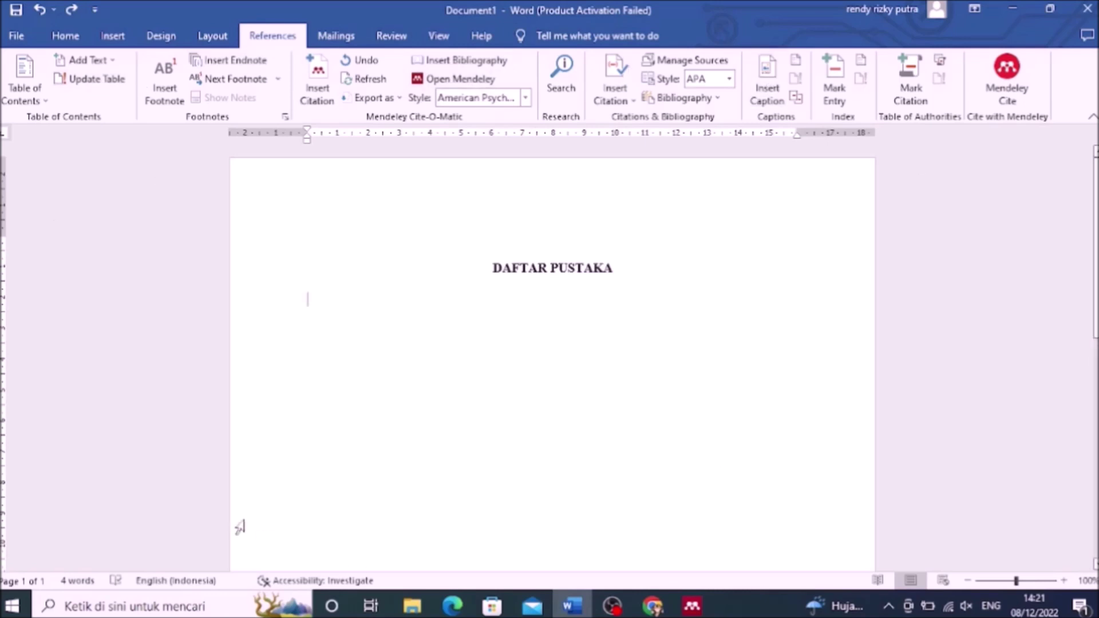
Search the installed citation styles for "ABNT" and apply Escola de Comando e Estado-Maior do Exército - ABNT (Português - Brasil)
click(527, 98)
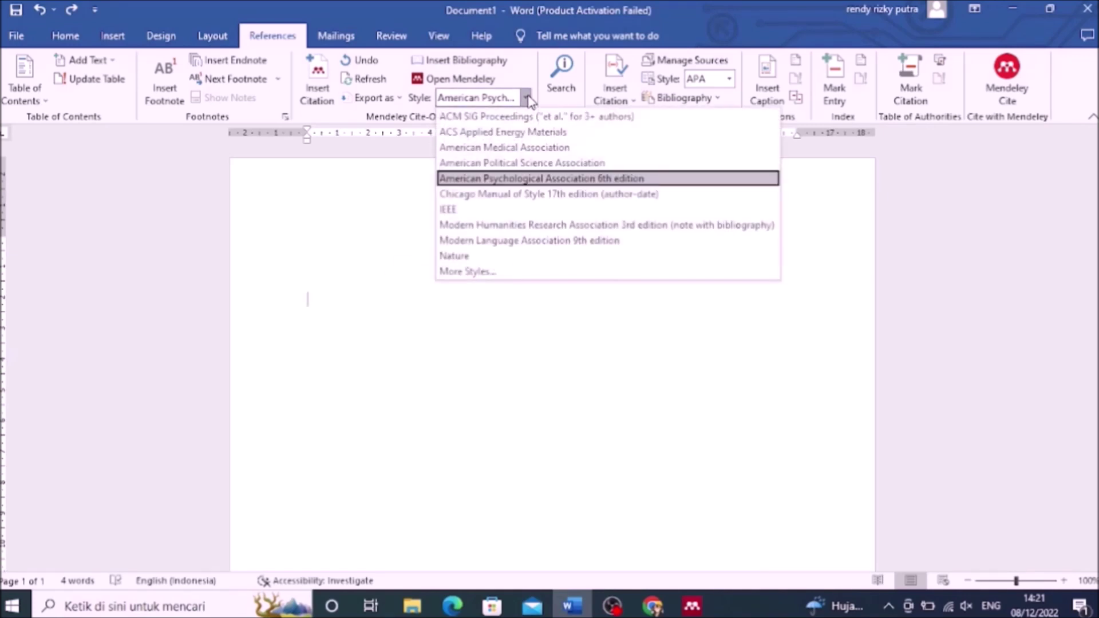
click(451, 273)
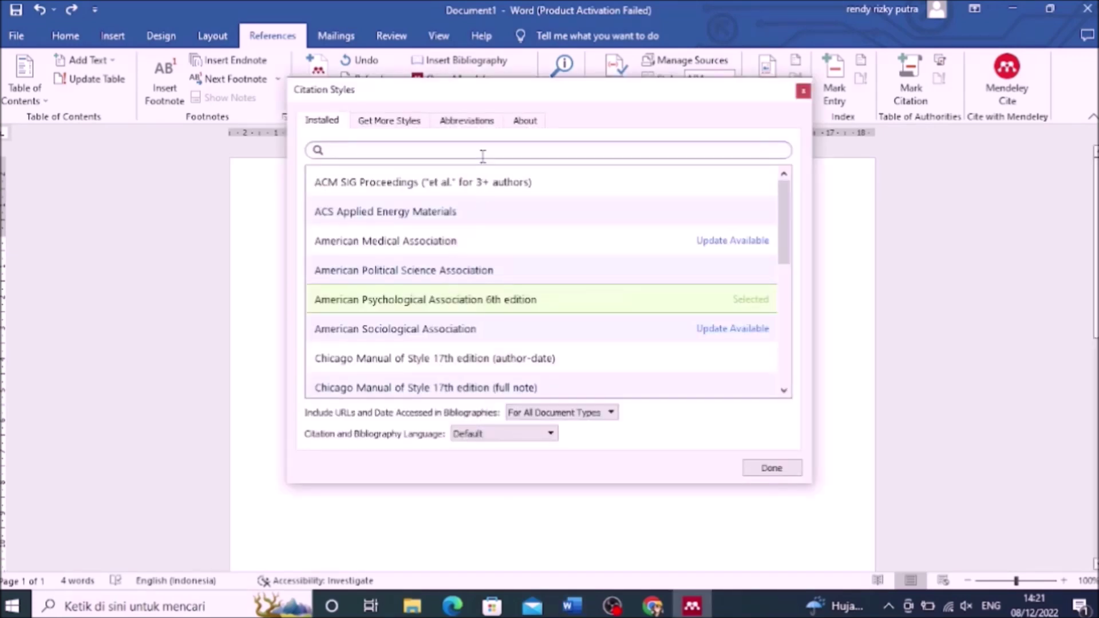
text(AB)
key(Down)
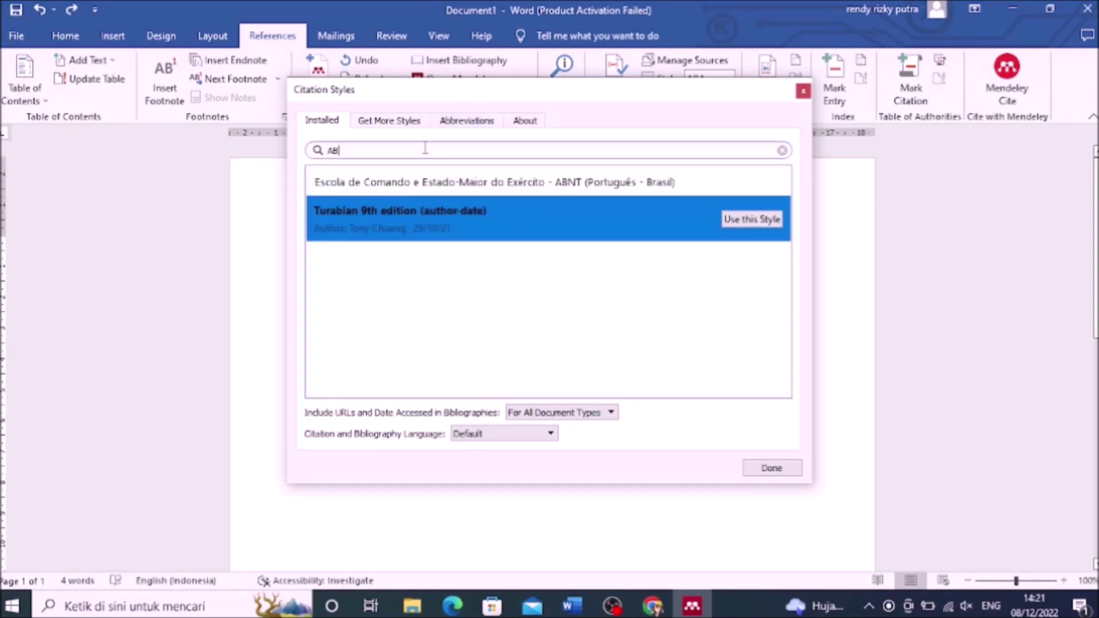
text(N)
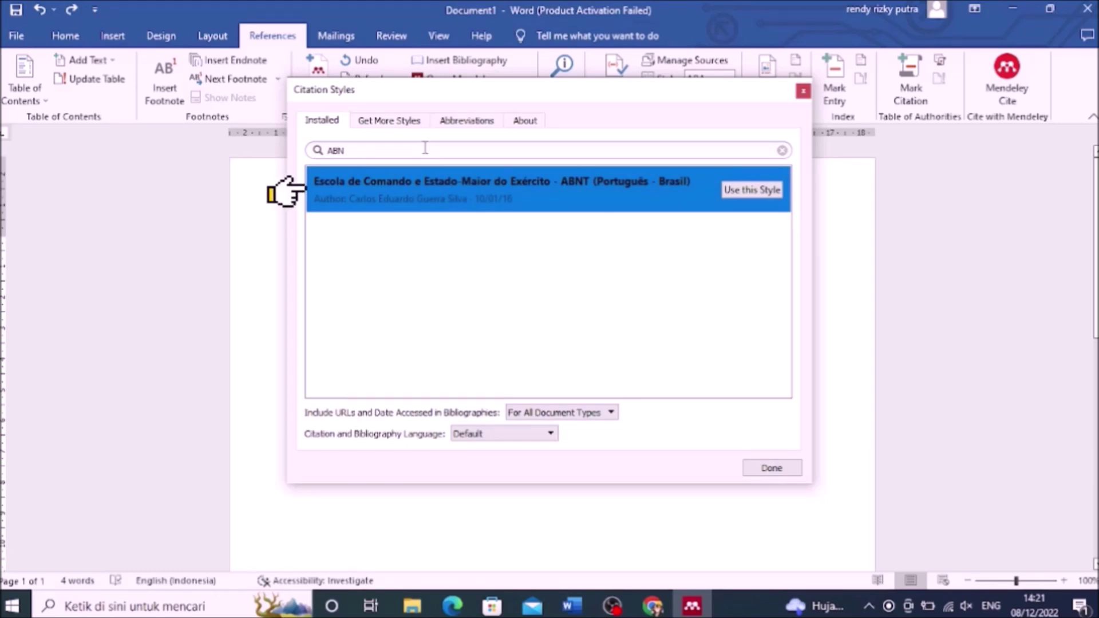
text(T)
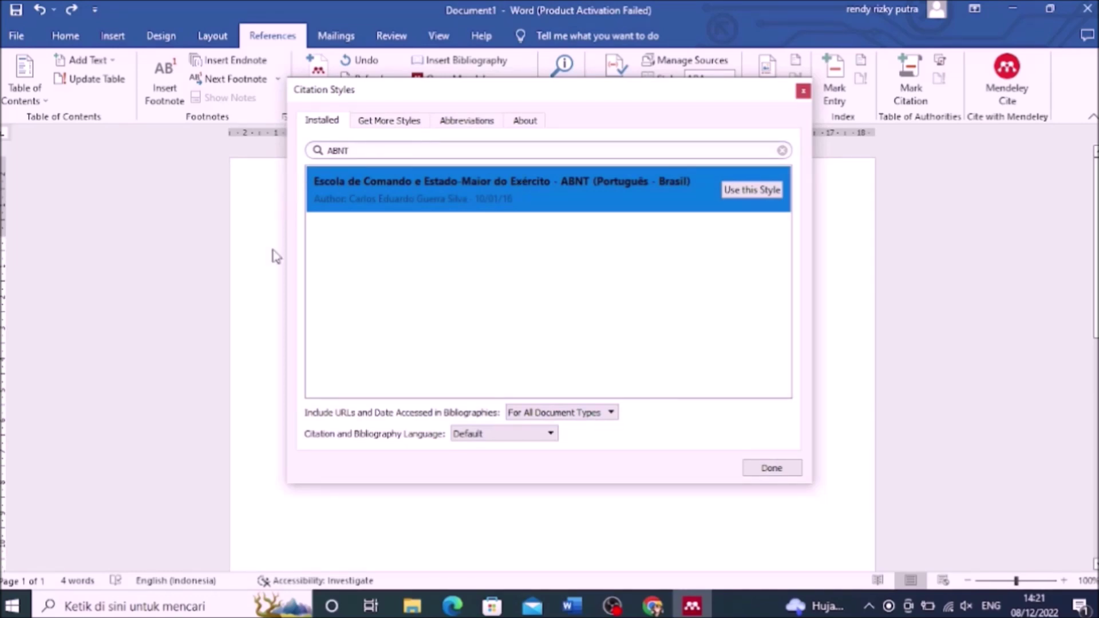
click(764, 190)
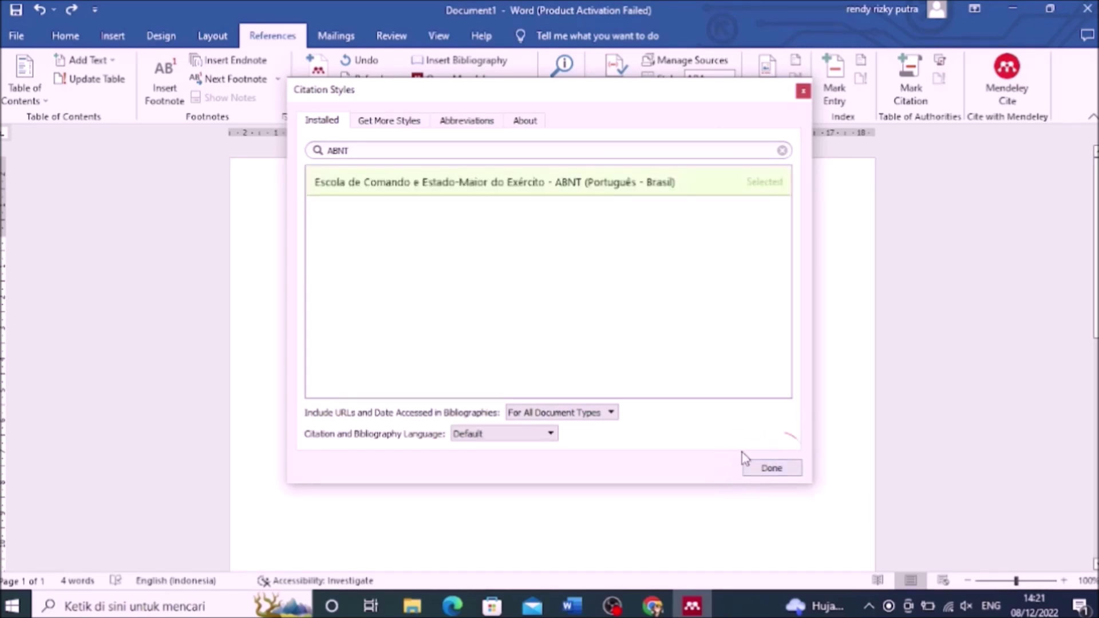
click(772, 469)
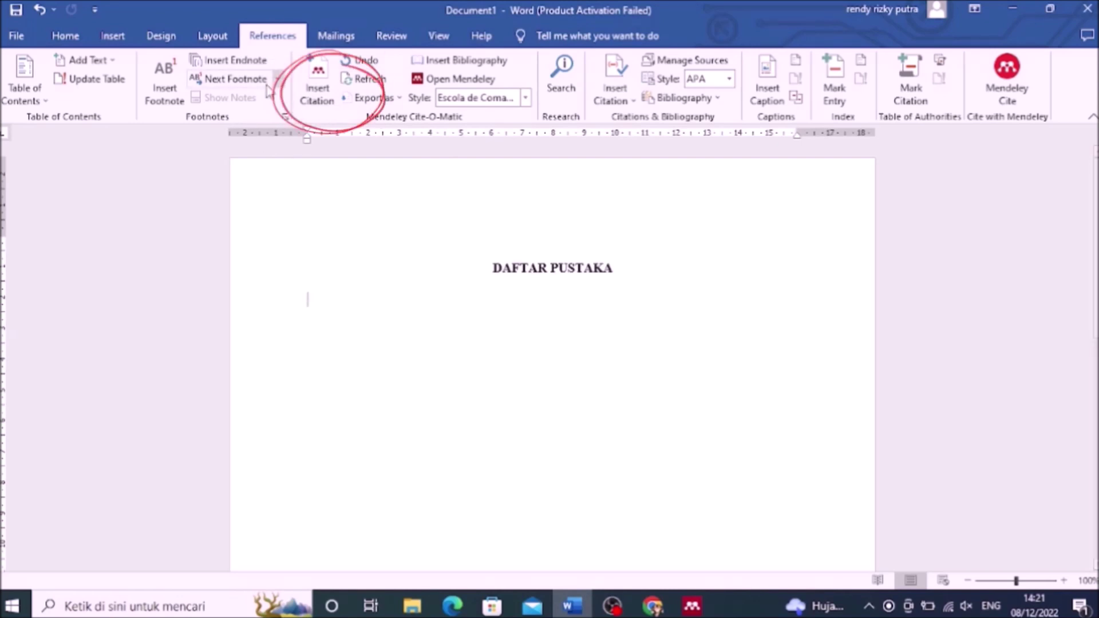
Insert an ABNT-style citation of "Kalimat Efektif Dalam Berkomunikasi" under DAFTAR PUSTAKA and add its bibliography
click(316, 92)
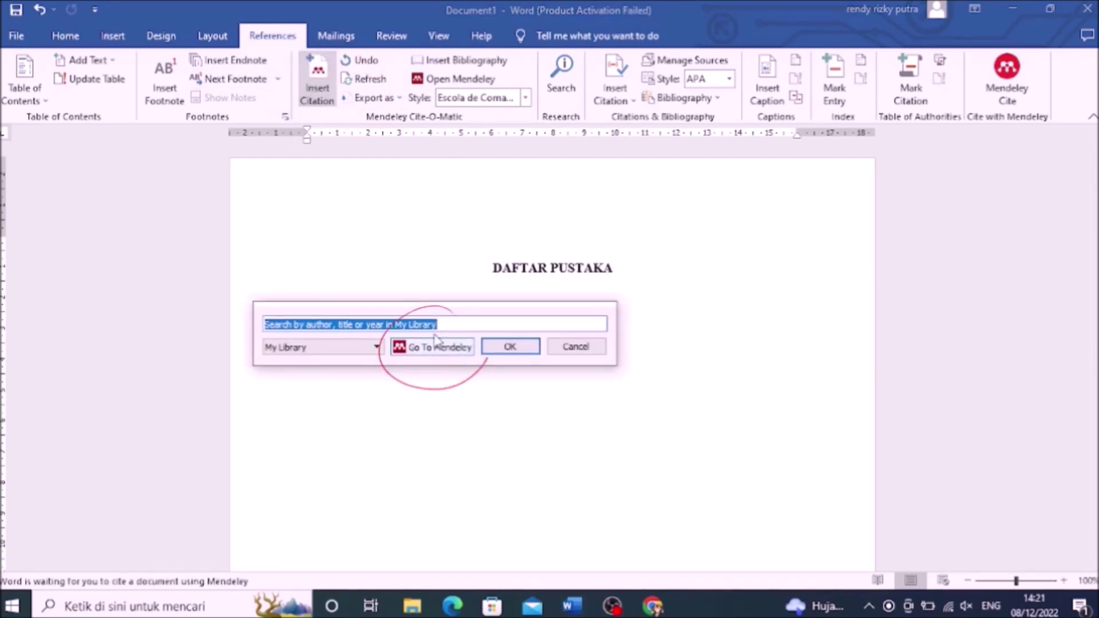
click(422, 349)
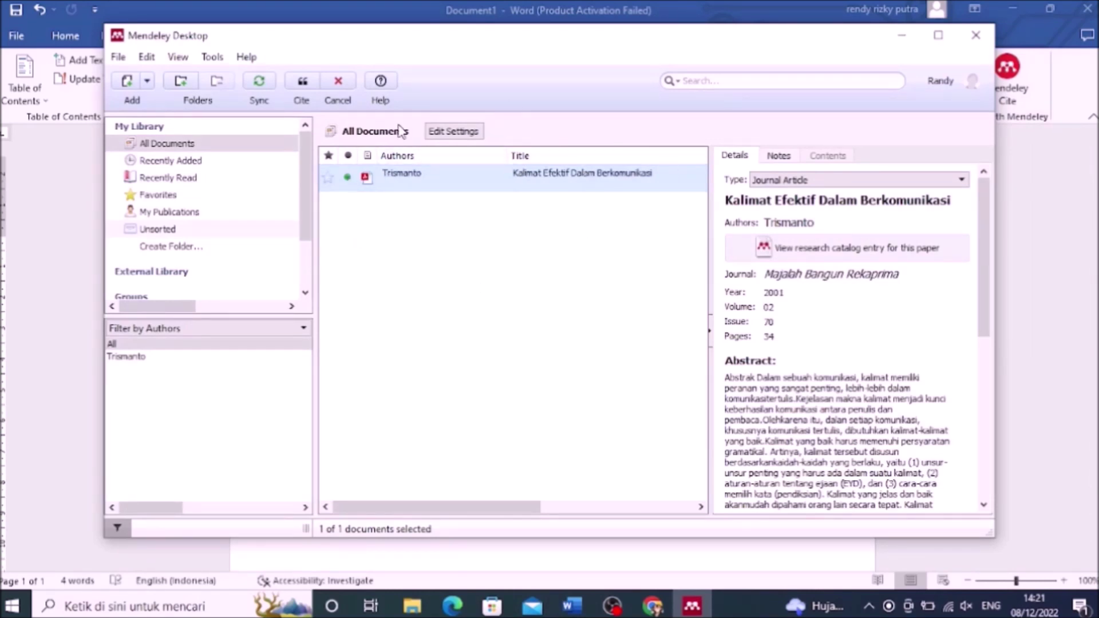
click(302, 86)
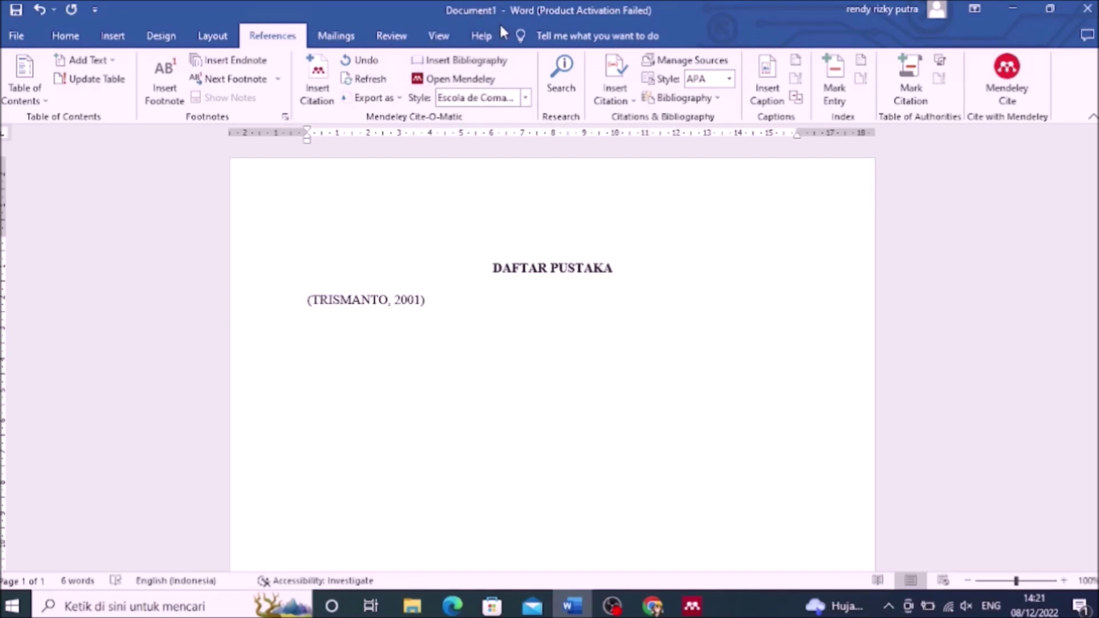
click(440, 61)
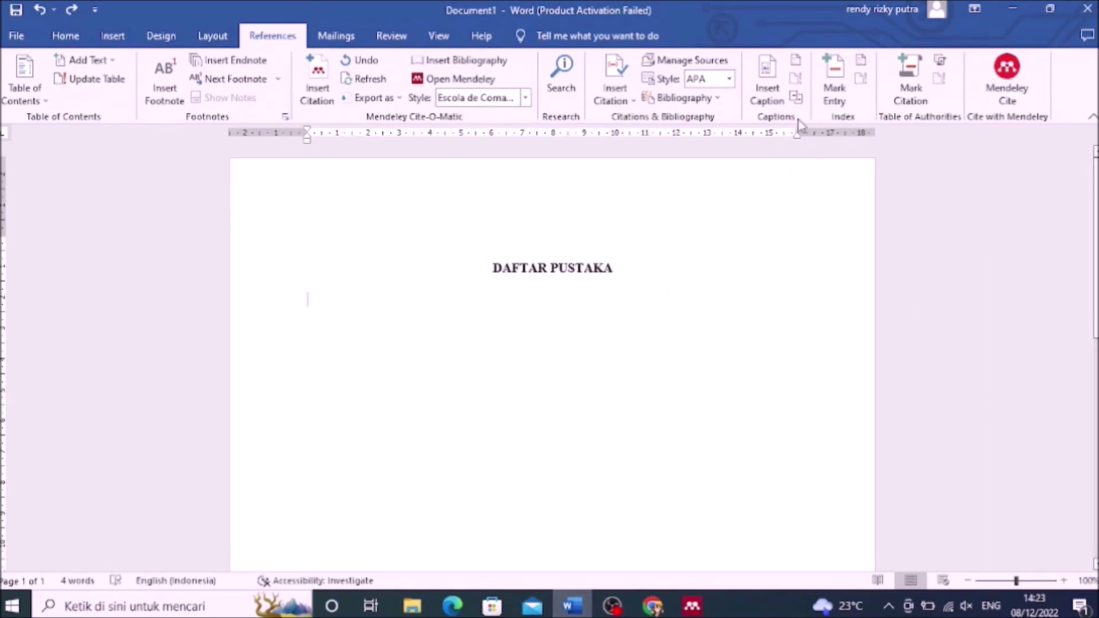
Search the installed citation styles for "CHI" and apply Chicago Manual of Style 17th edition (full note)
click(530, 100)
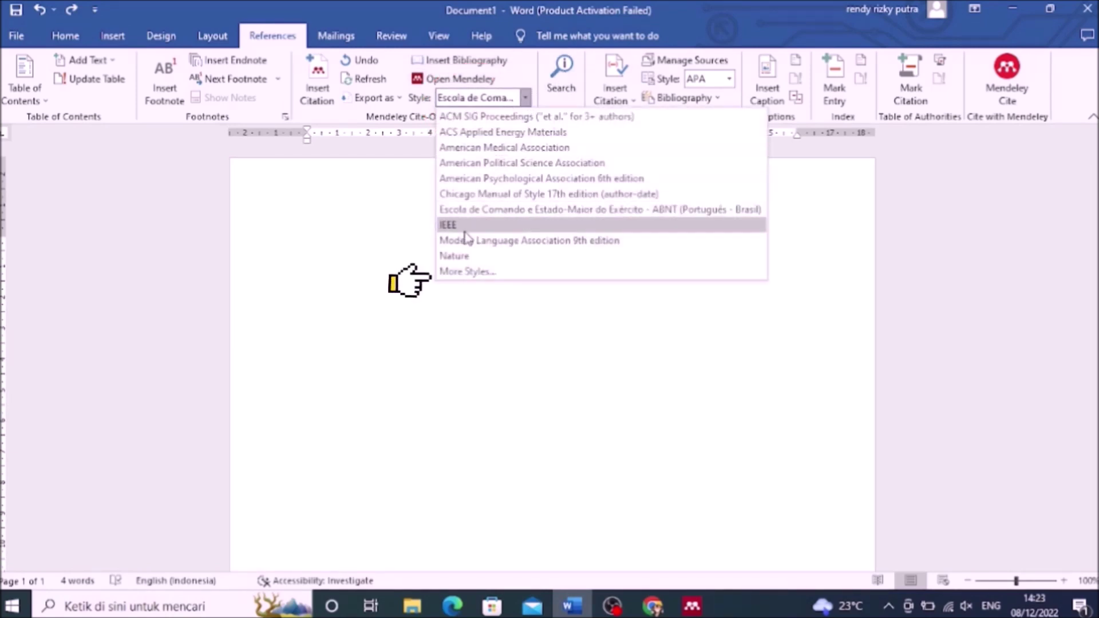
click(461, 273)
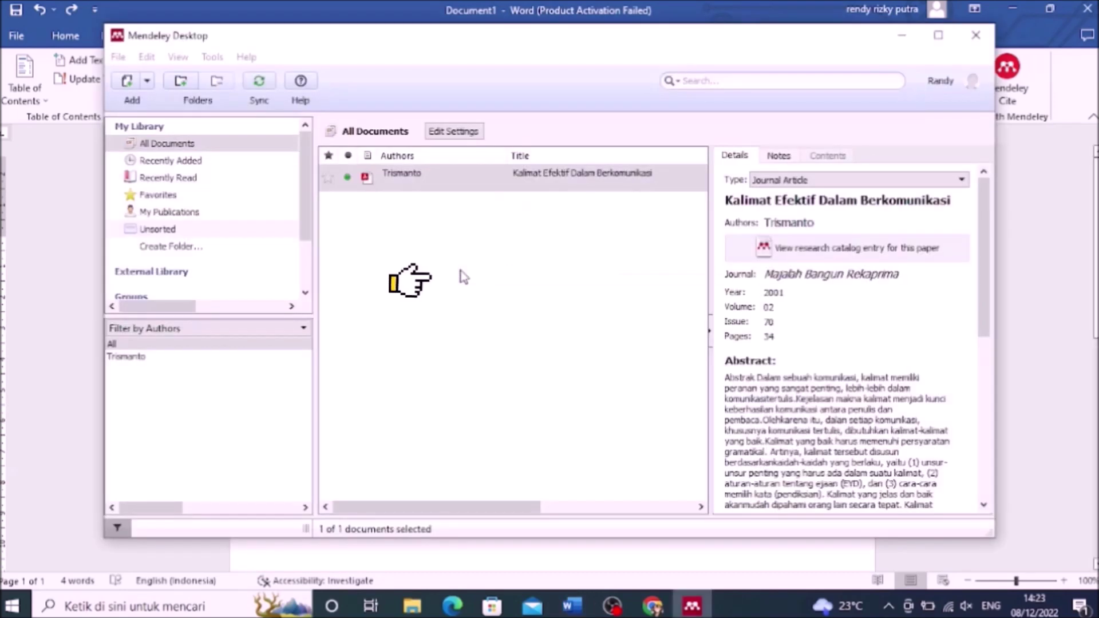
text(ch)
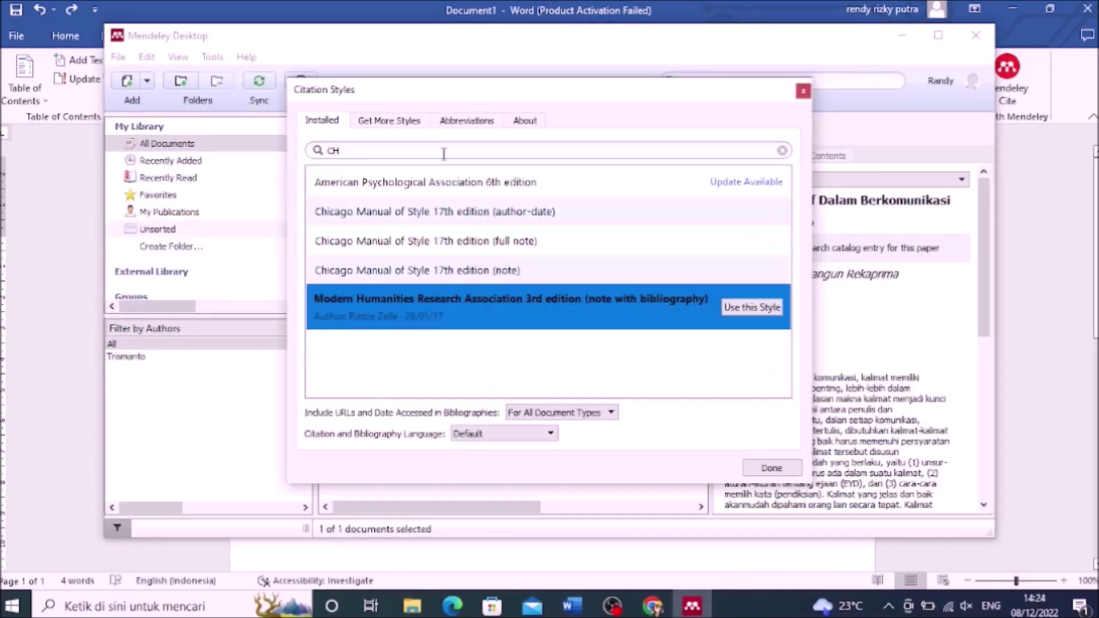
key(Up)
key(Up)
key(Up)
key(Up)
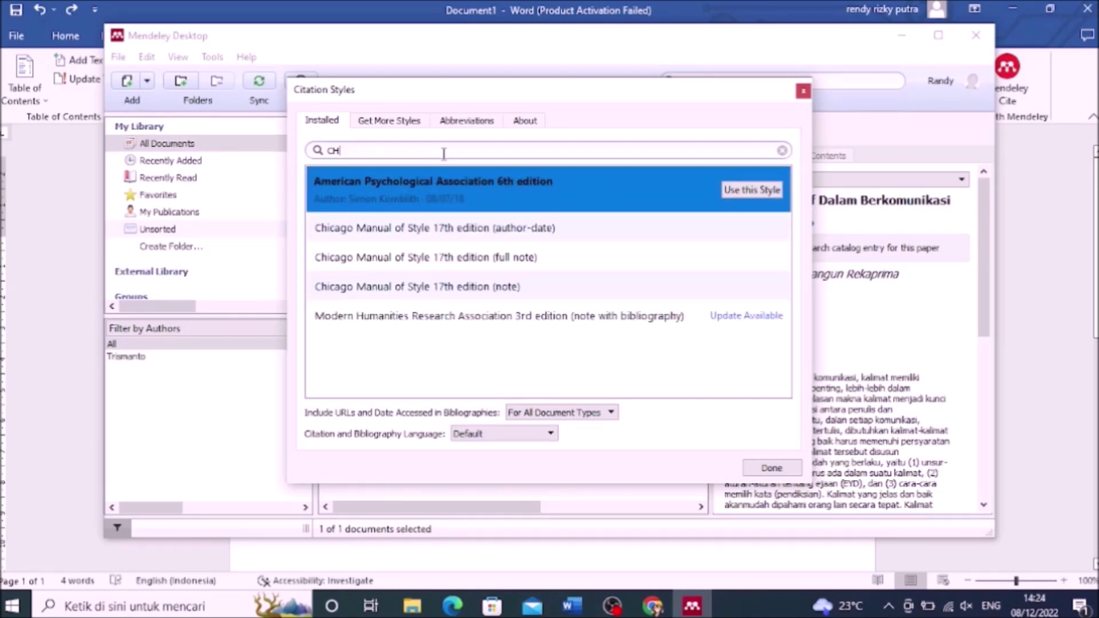
text(i)
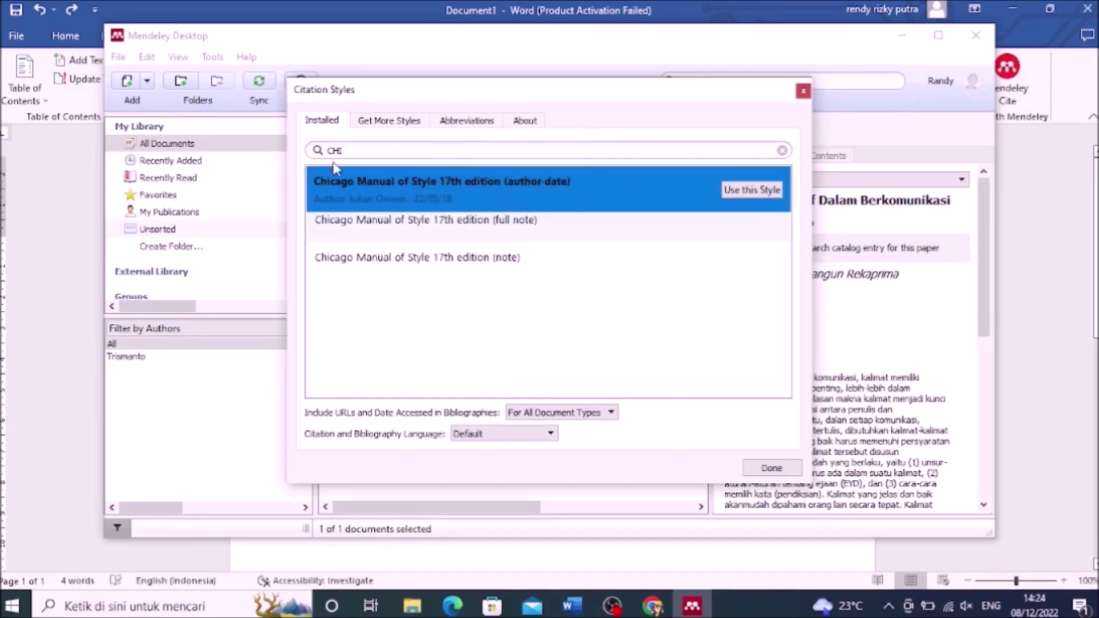
click(773, 189)
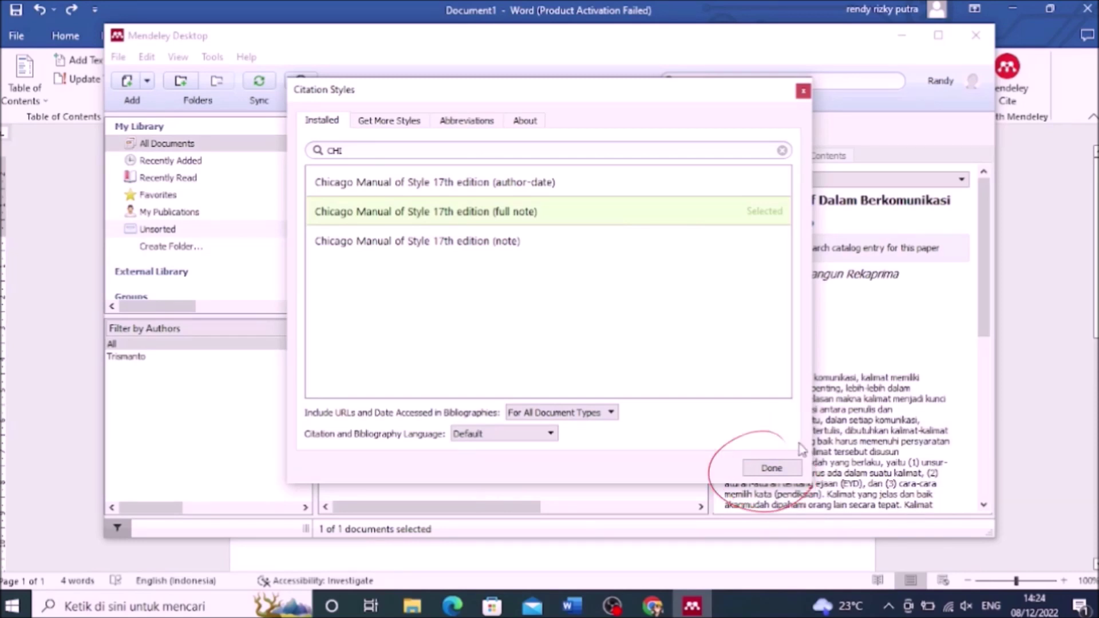
click(782, 472)
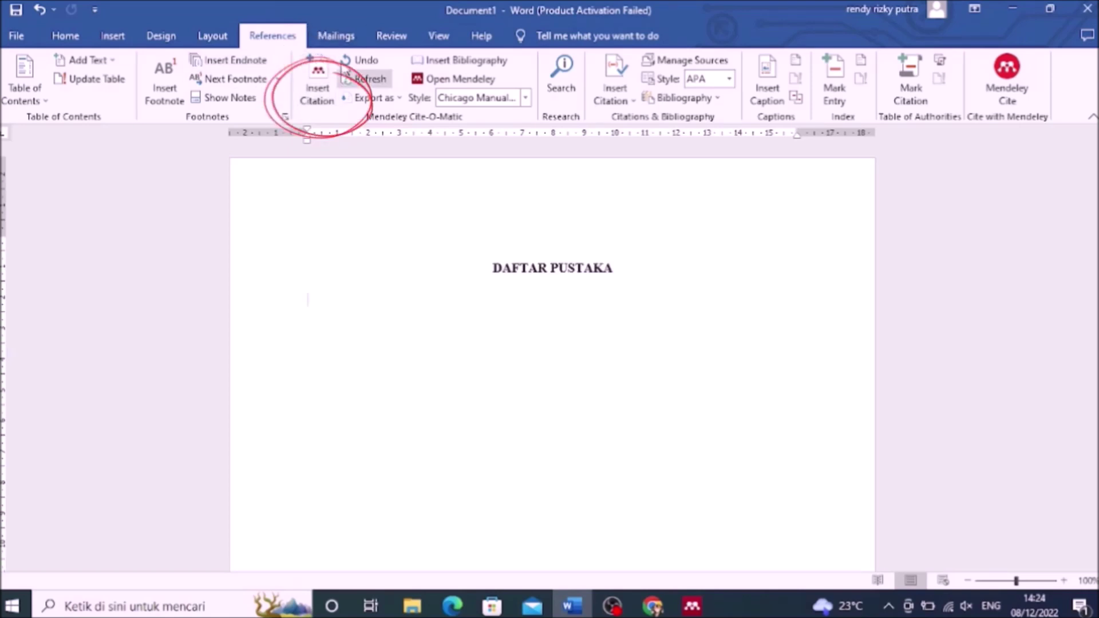
Insert a Chicago full-note citation of "Kalimat Efektif Dalam Berkomunikasi" under DAFTAR PUSTAKA and add a bibliography on a new line
click(311, 91)
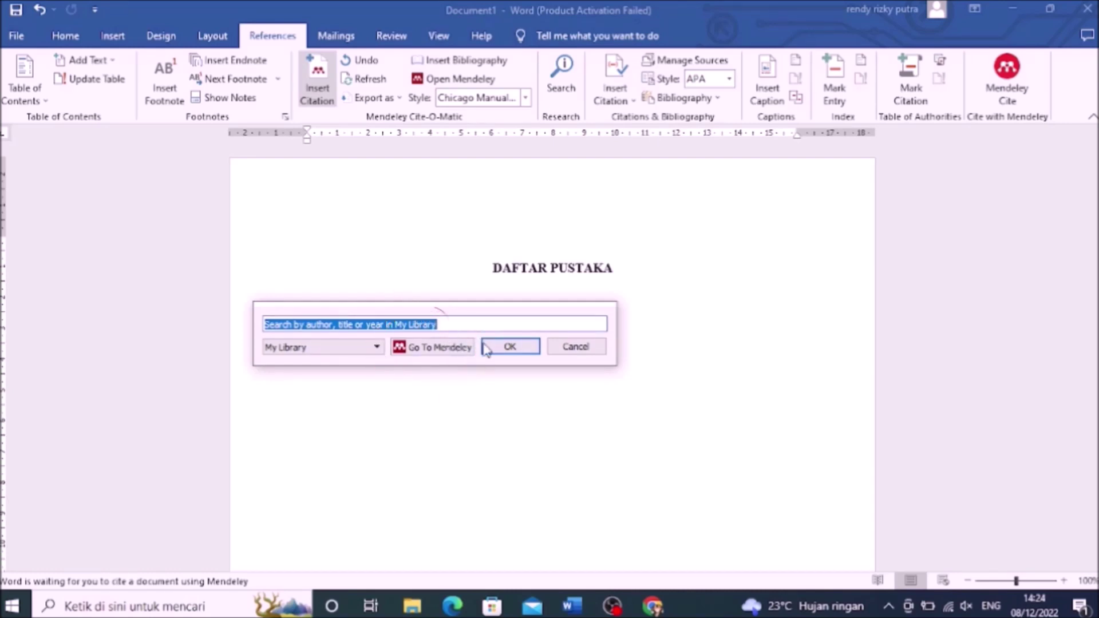
click(441, 356)
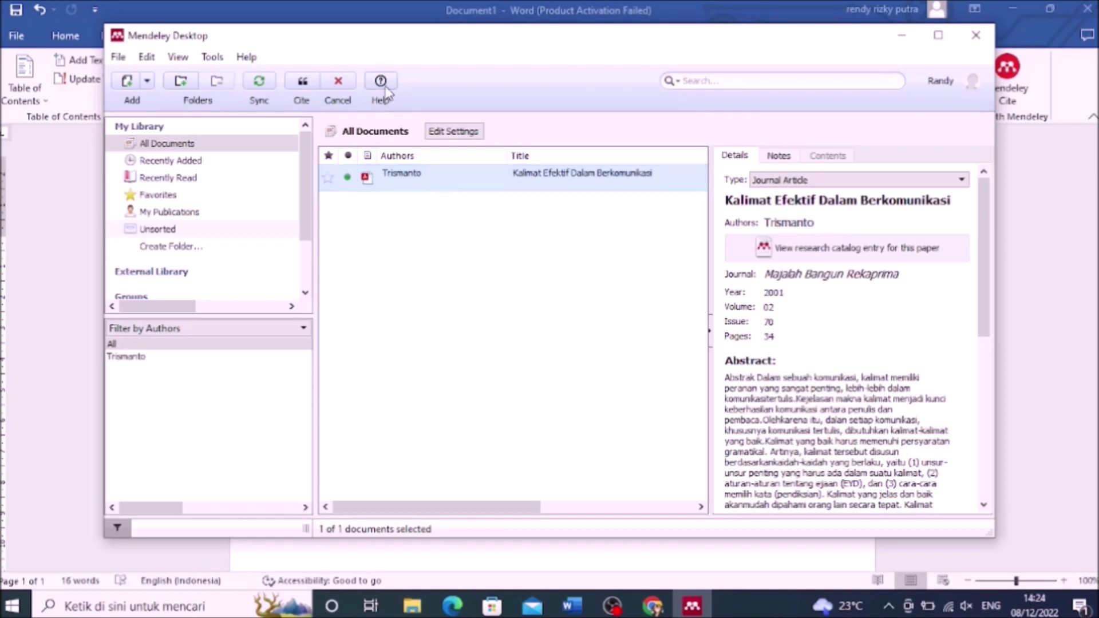
click(304, 85)
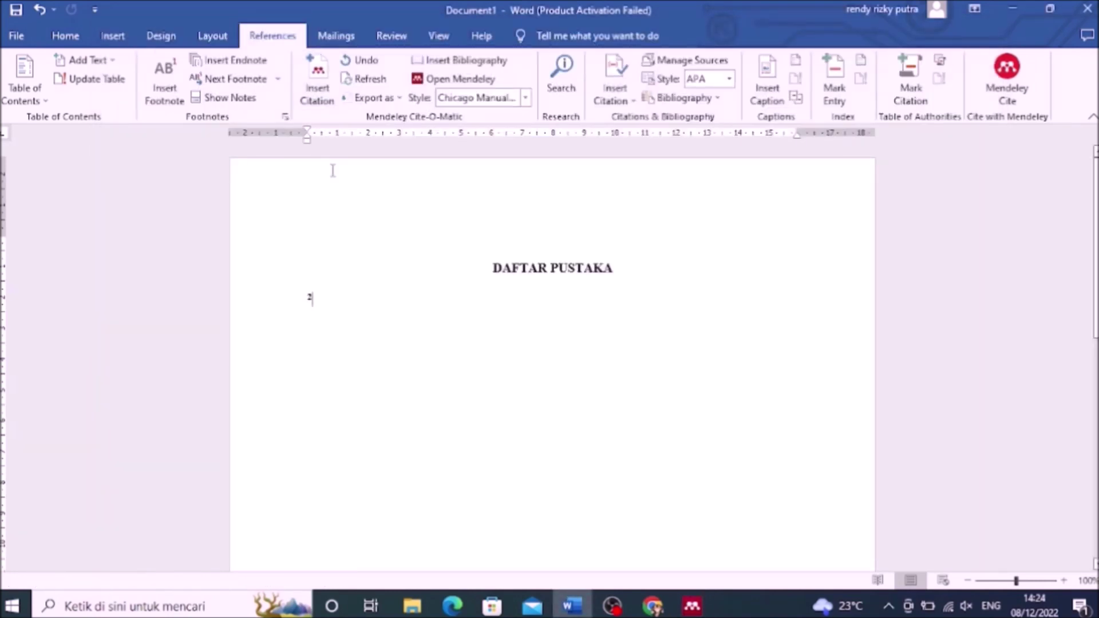
key(Return)
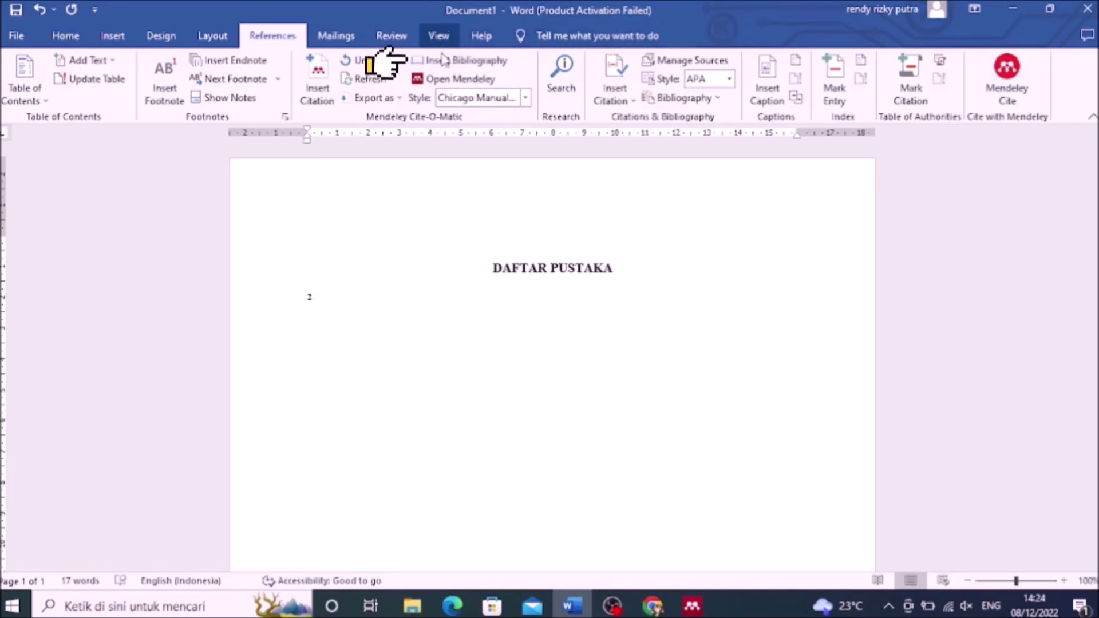
click(494, 60)
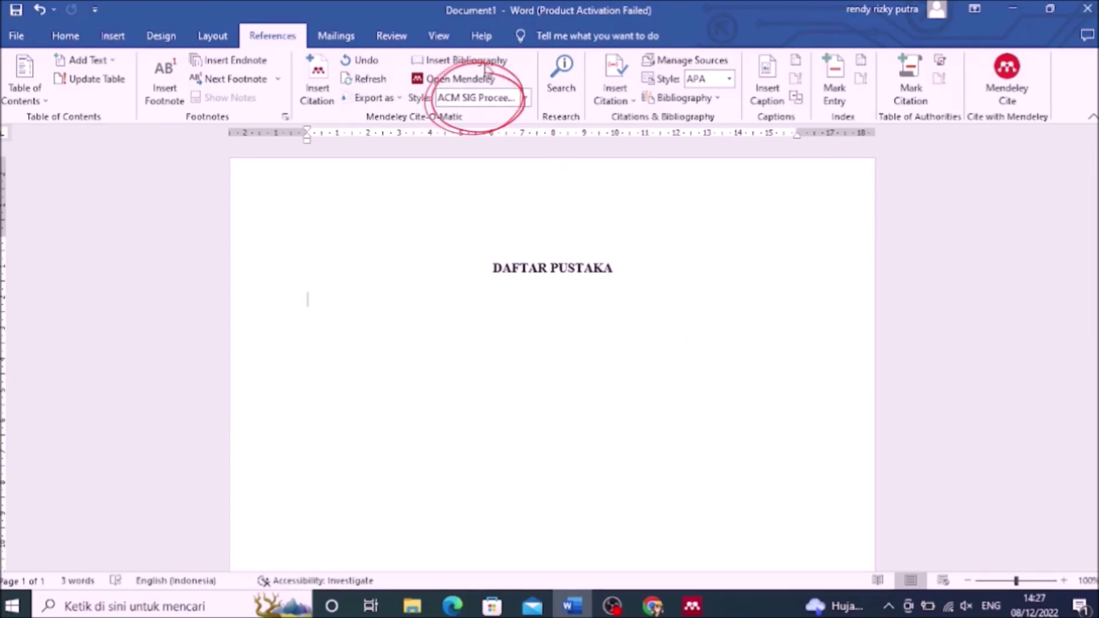
Search the installed citation styles for "ha" and apply Cite Them Right 10th edition - Harvard
click(525, 99)
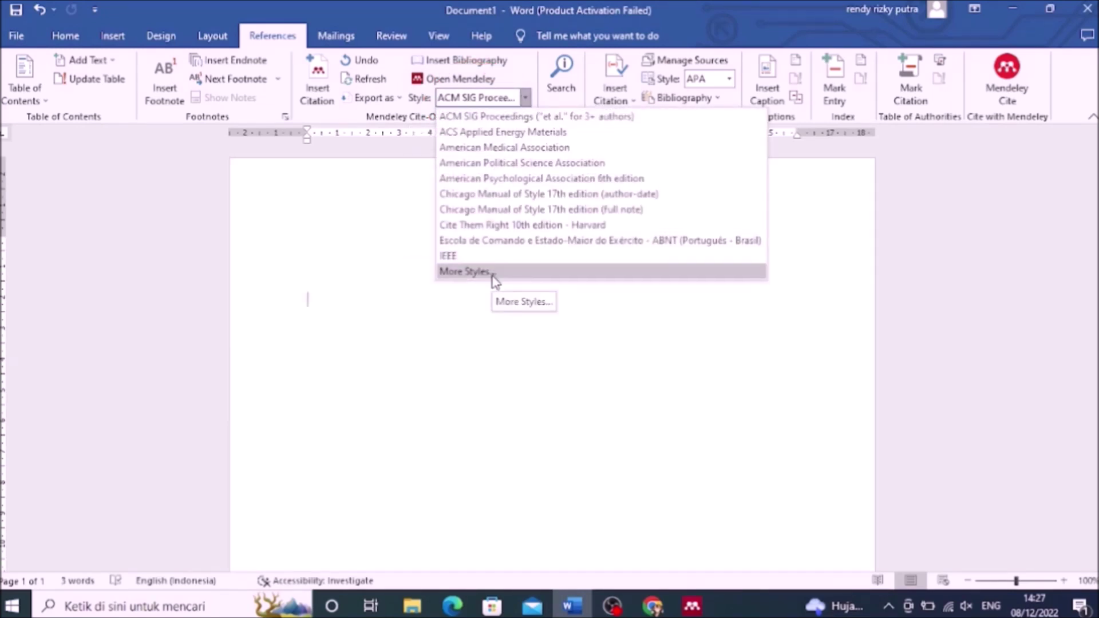
click(473, 273)
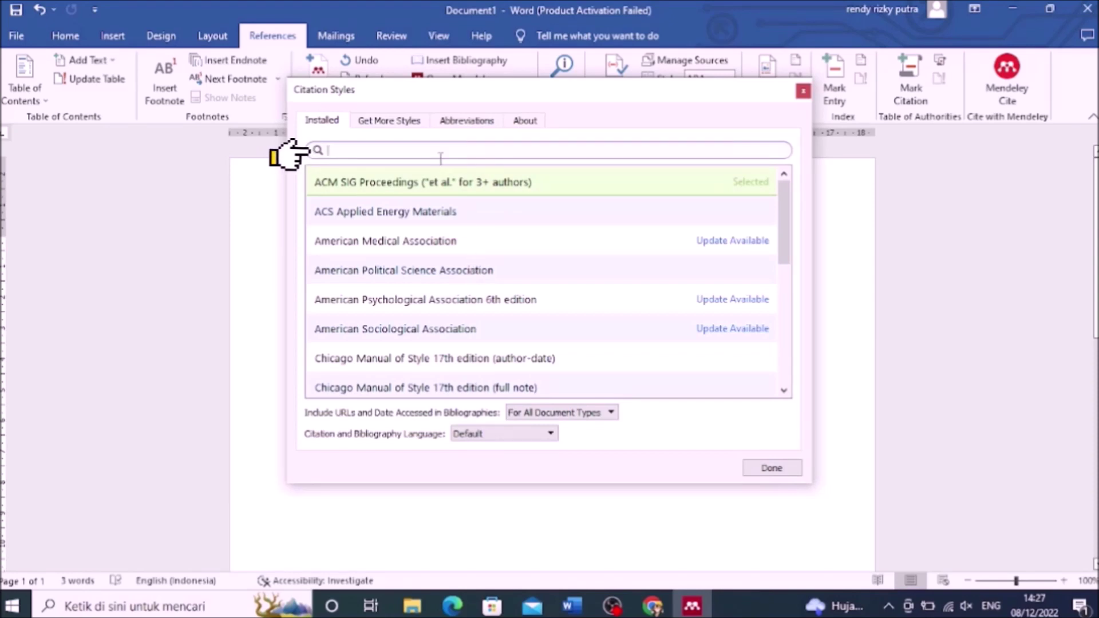
text(ha)
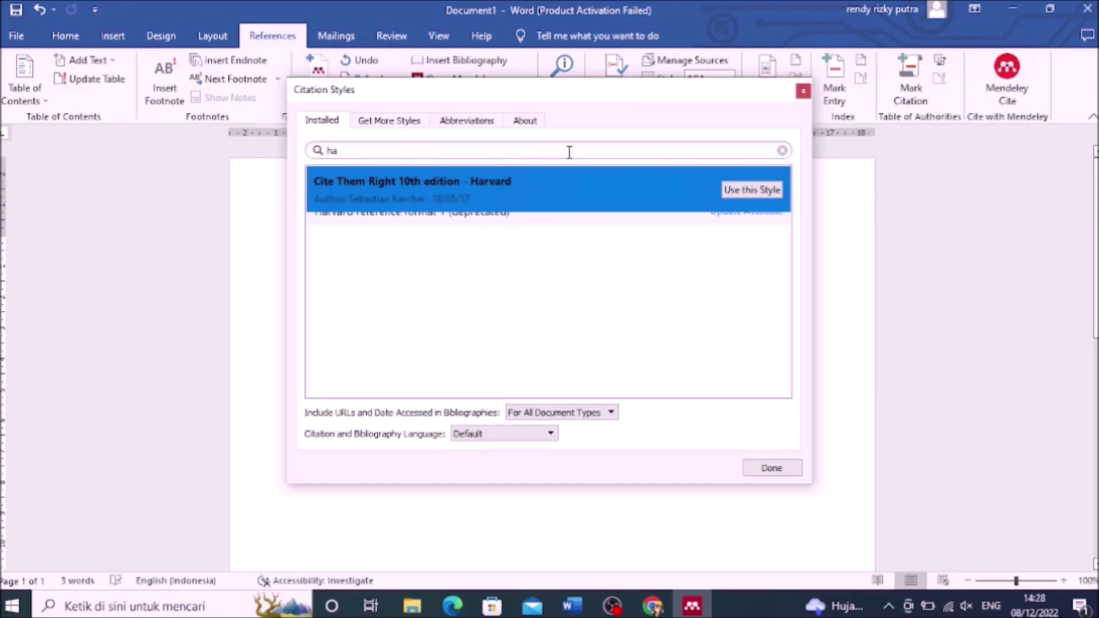
click(779, 186)
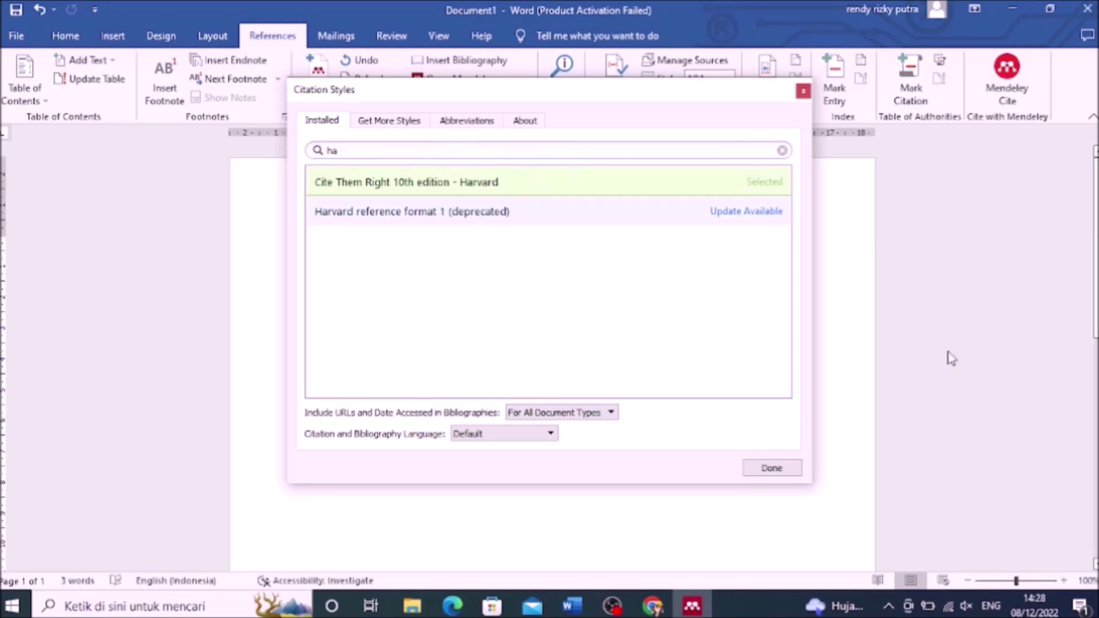
click(784, 470)
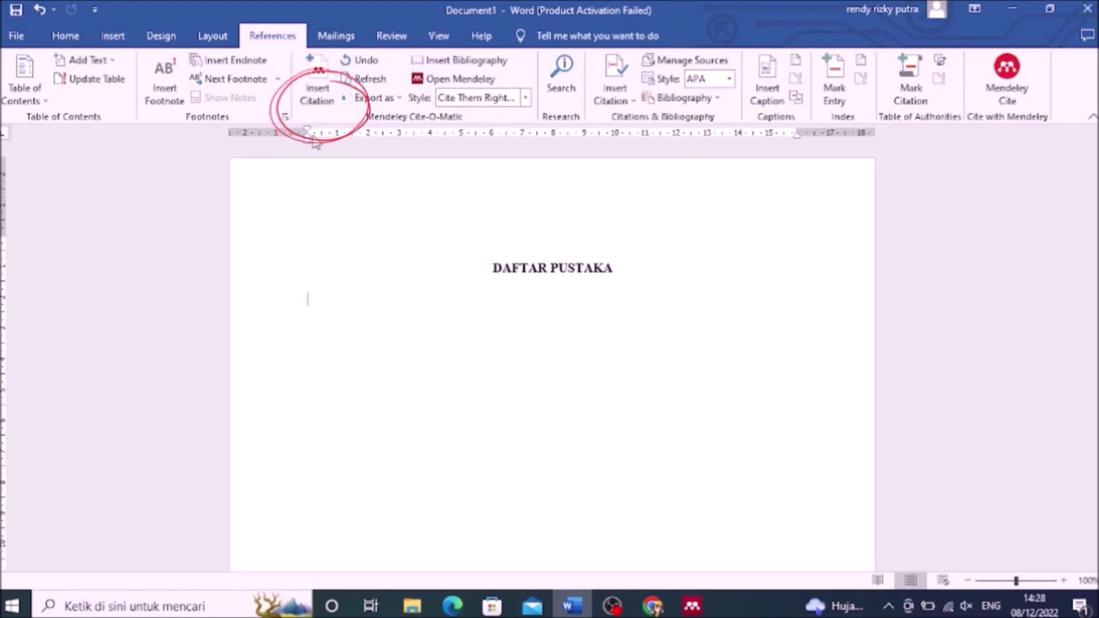
Insert a Harvard-style citation of "Kalimat Efektif Dalam Berkomunikasi" under DAFTAR PUSTAKA and add its bibliography below
click(316, 100)
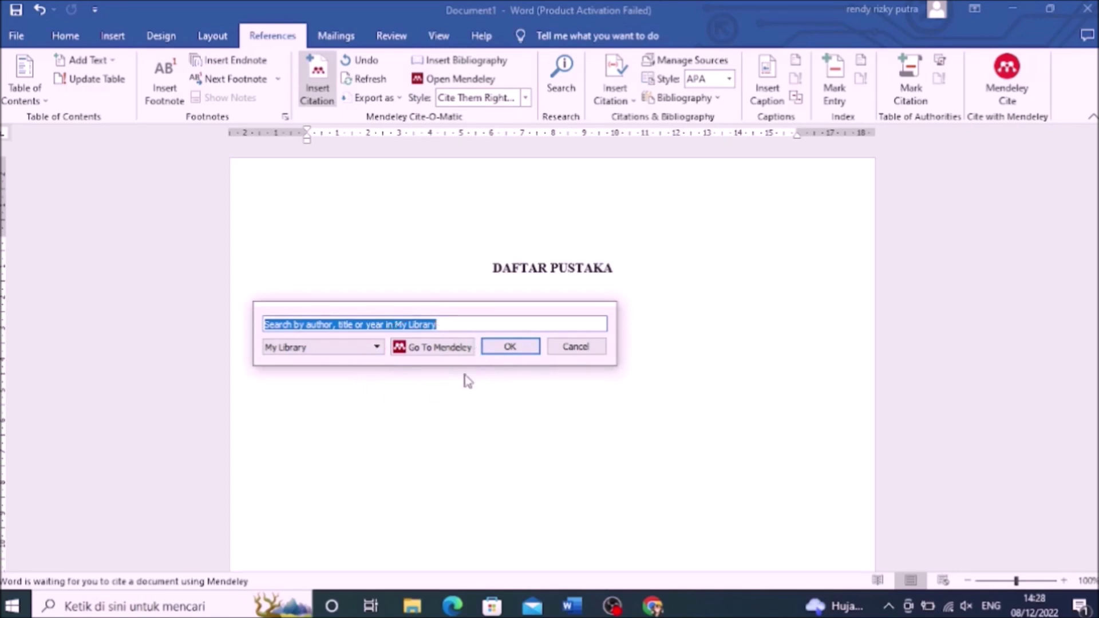
click(433, 348)
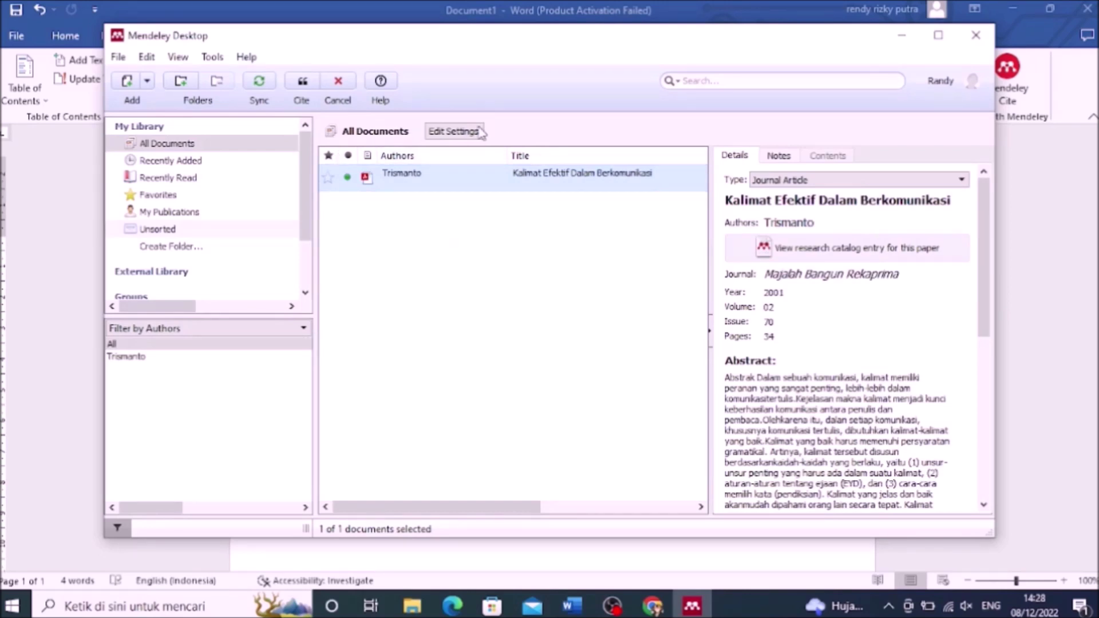
click(302, 86)
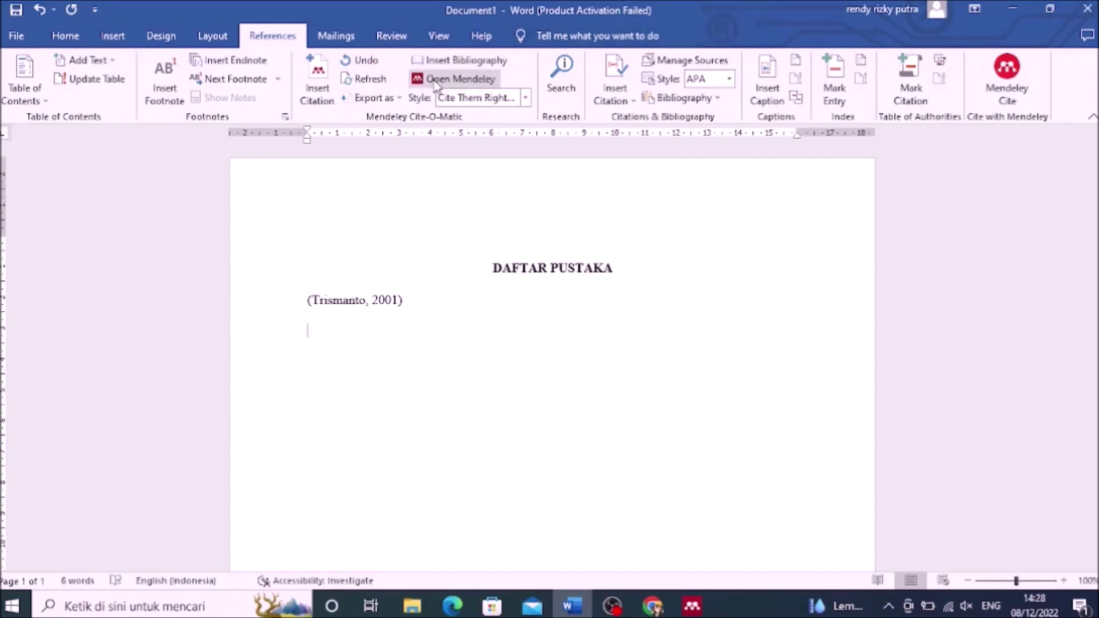
click(470, 61)
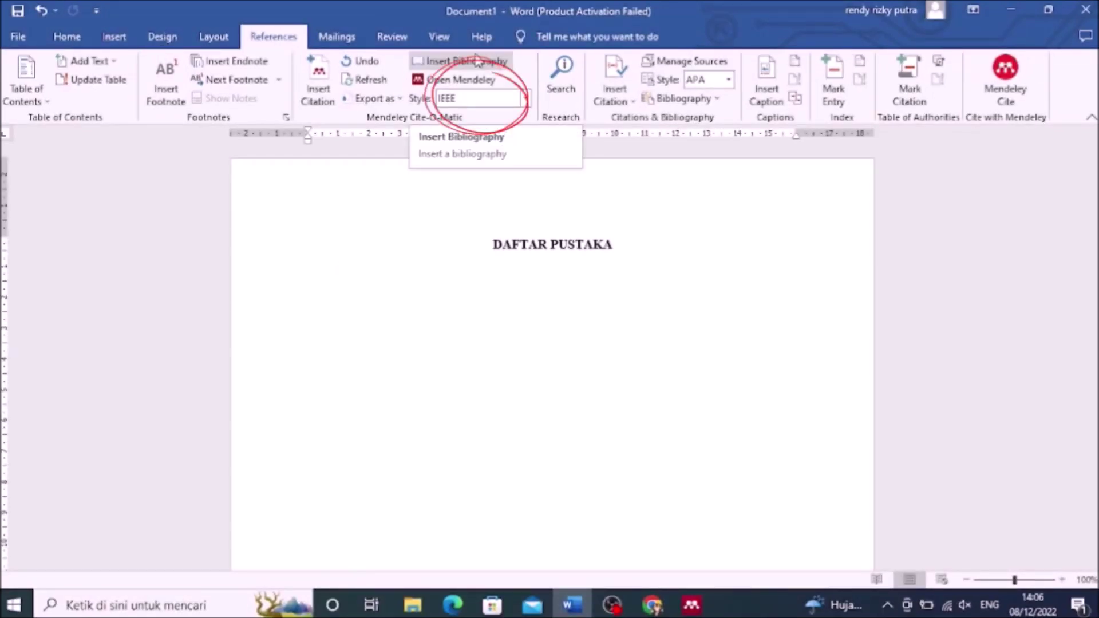
Set the Mendeley citation style to IEEE and insert a bibliography under DAFTAR PUSTAKA
click(525, 99)
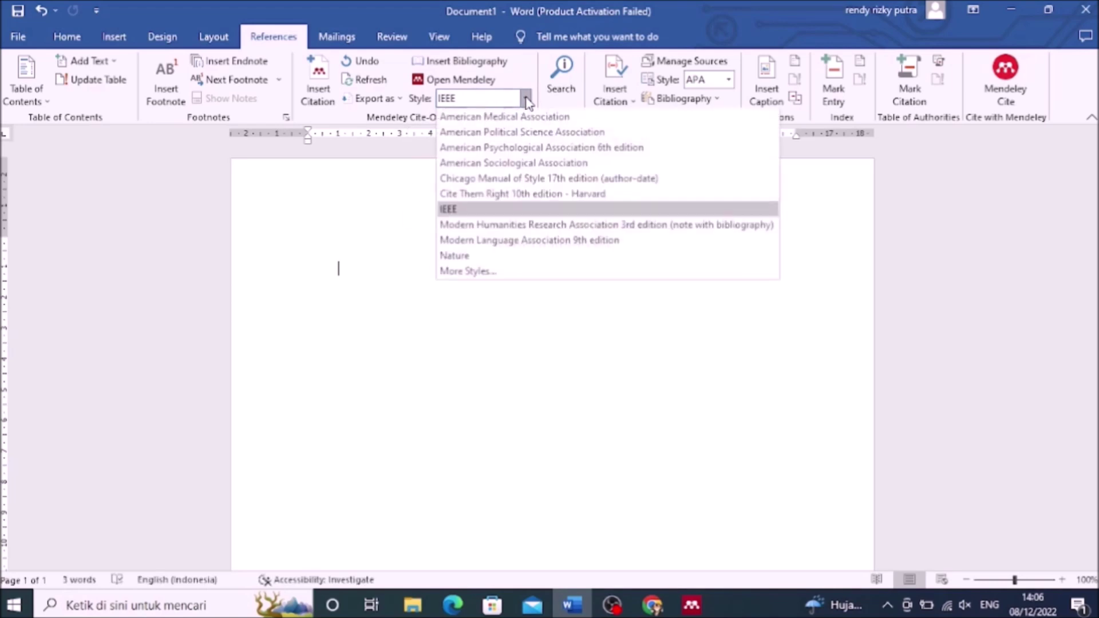
click(511, 212)
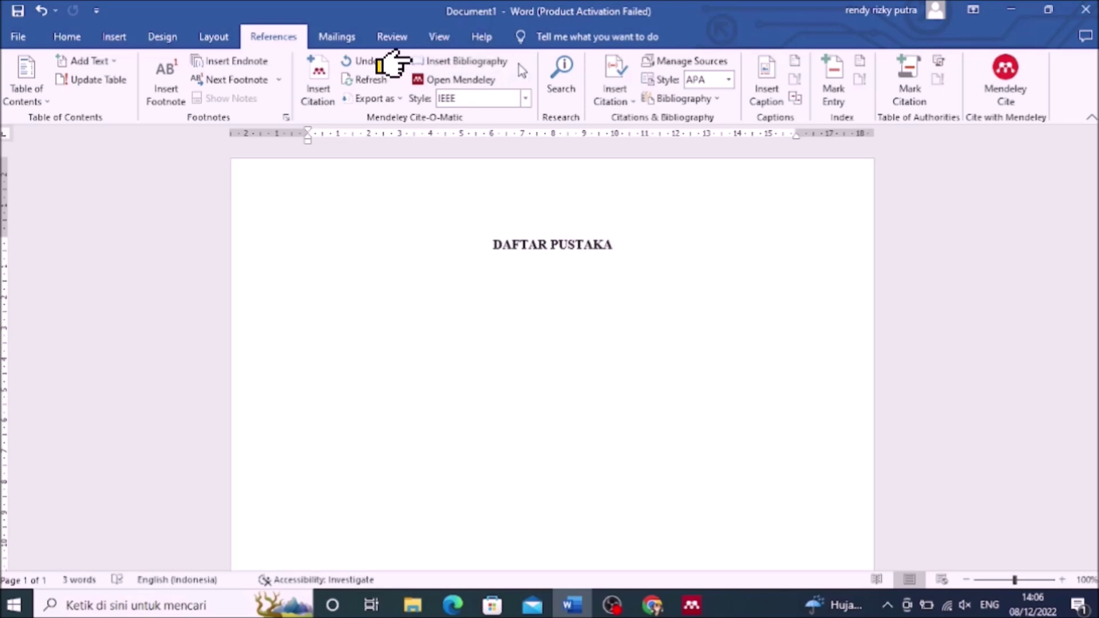
click(473, 61)
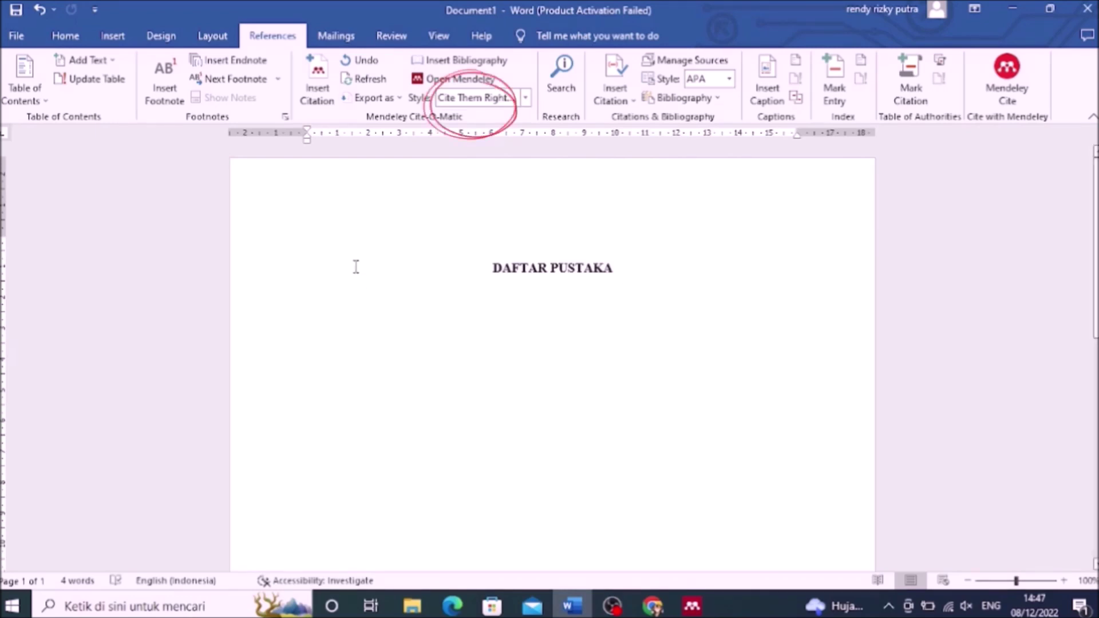
Apply Modern Language Association 9th edition from the full list of installed Mendeley citation styles
click(526, 99)
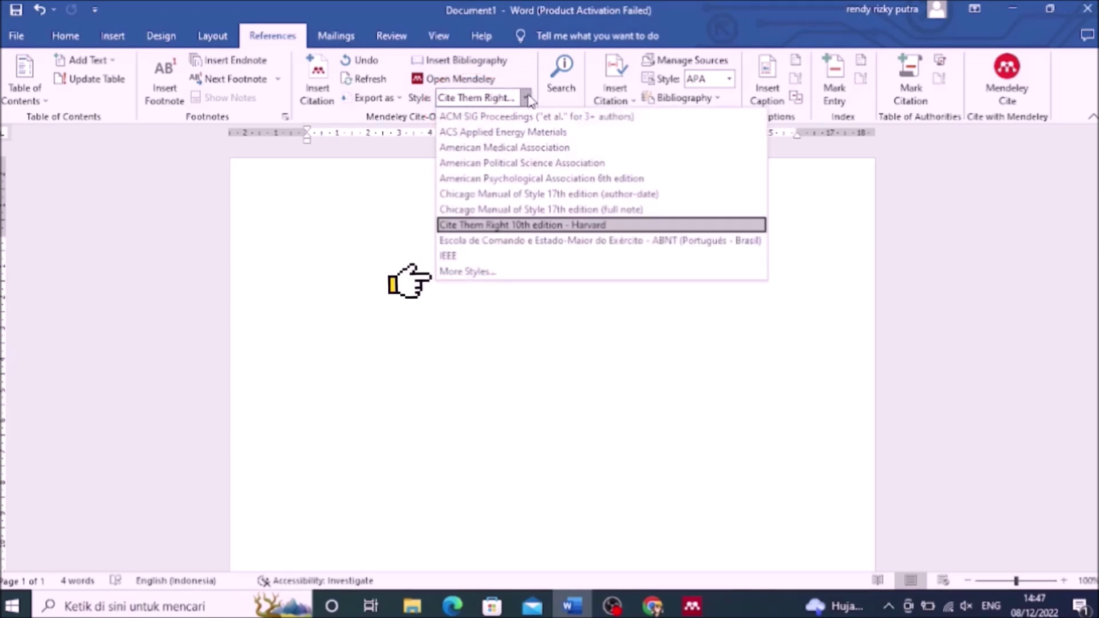
click(496, 272)
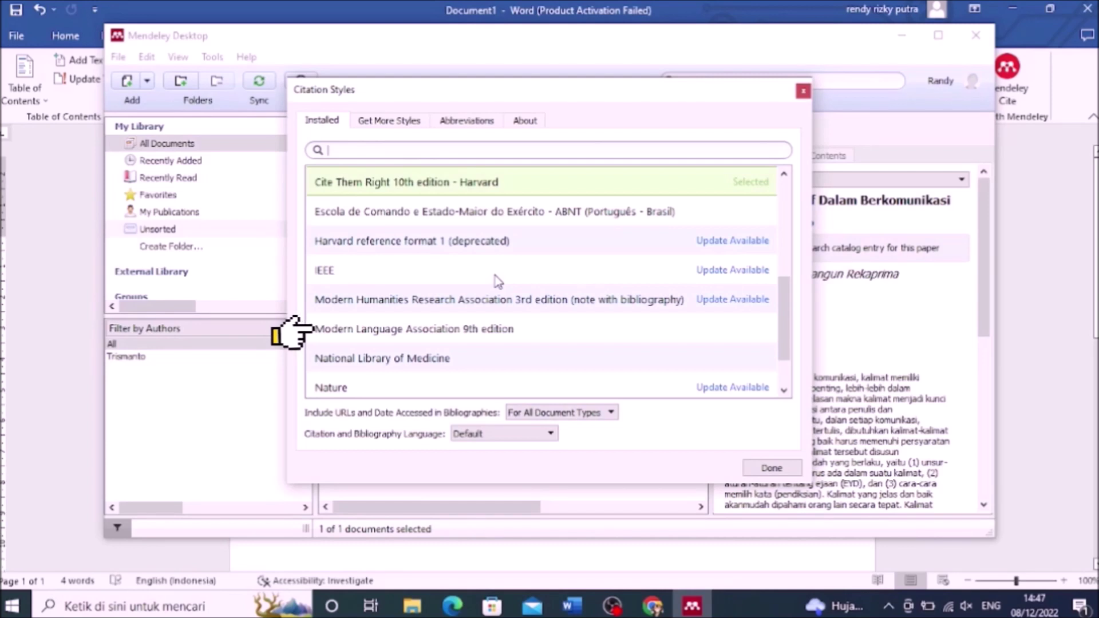
click(376, 325)
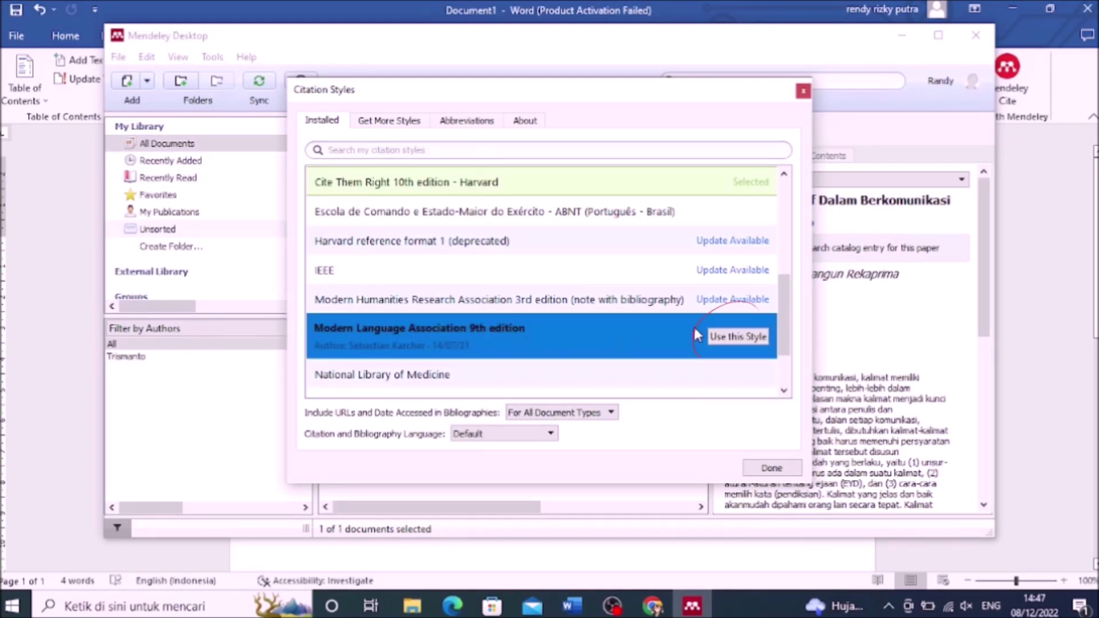
click(724, 338)
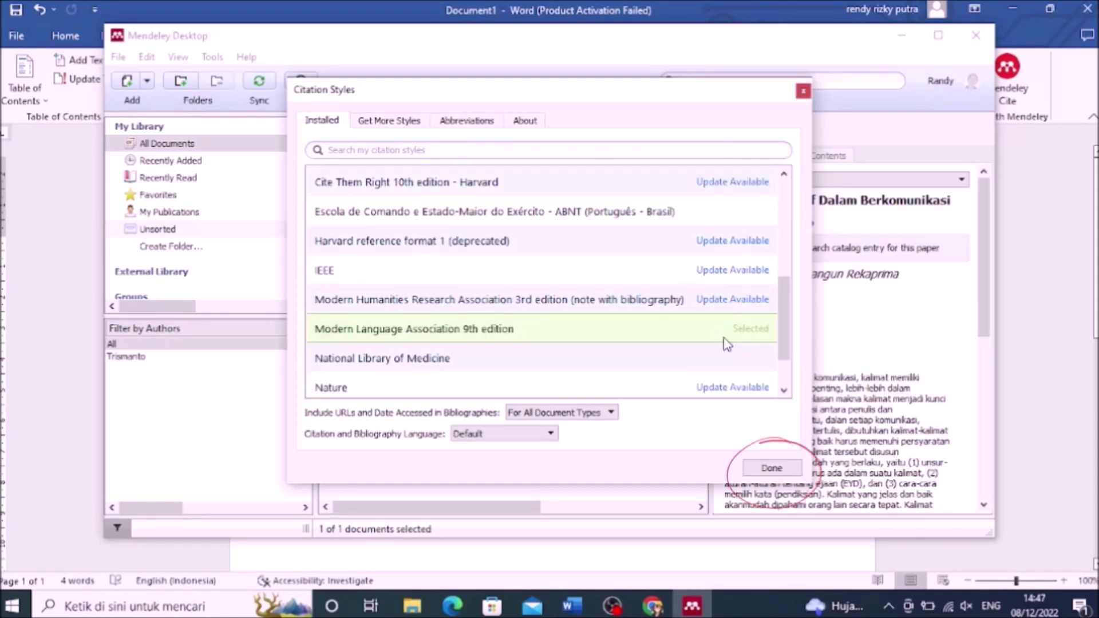
click(772, 469)
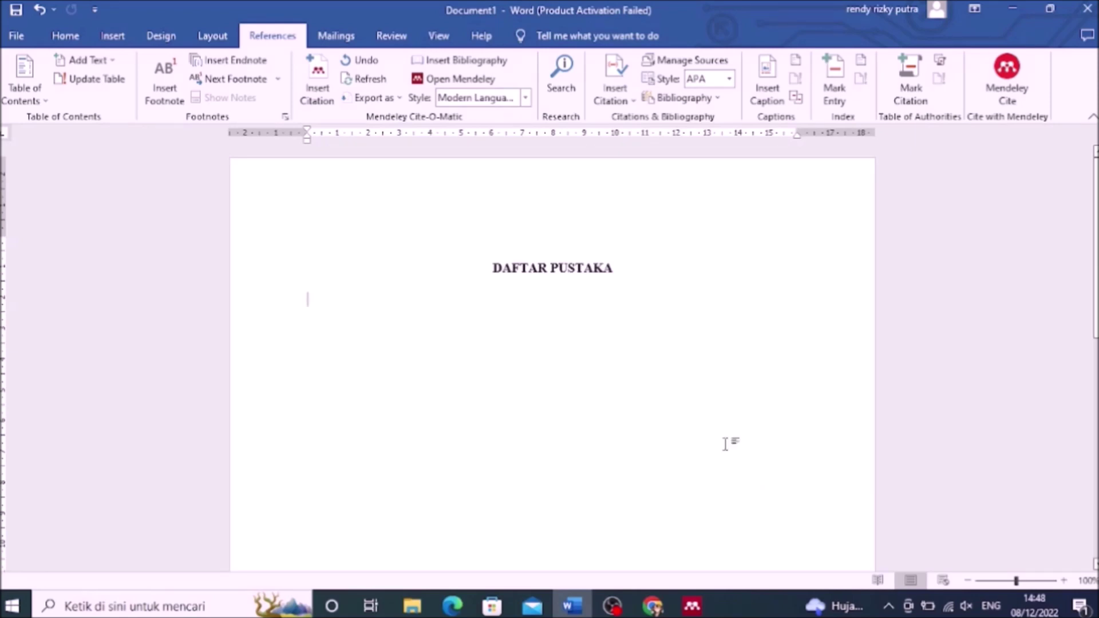
Insert an MLA-style citation of "Kalimat Efektif Dalam Berkomunikasi" under DAFTAR PUSTAKA and add its bibliography on a new line
click(318, 77)
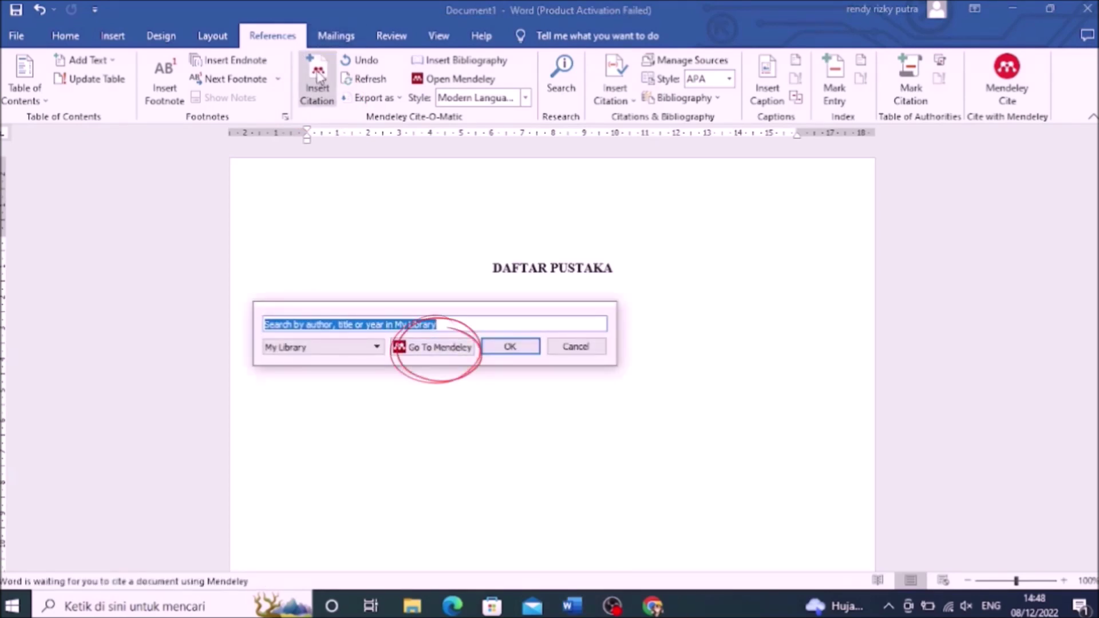
click(467, 348)
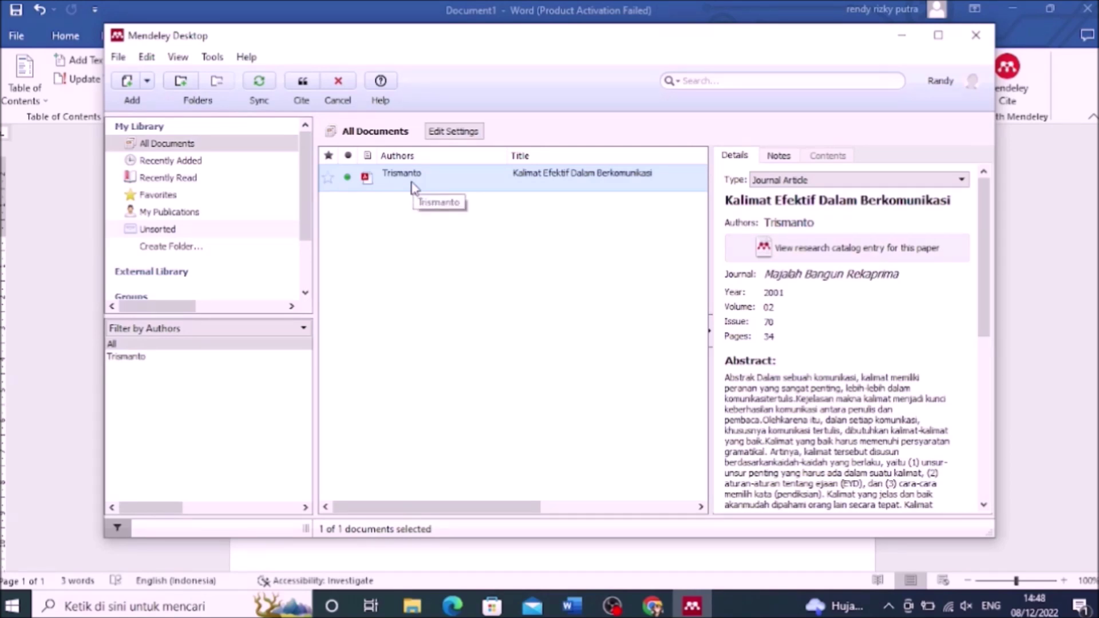
click(300, 84)
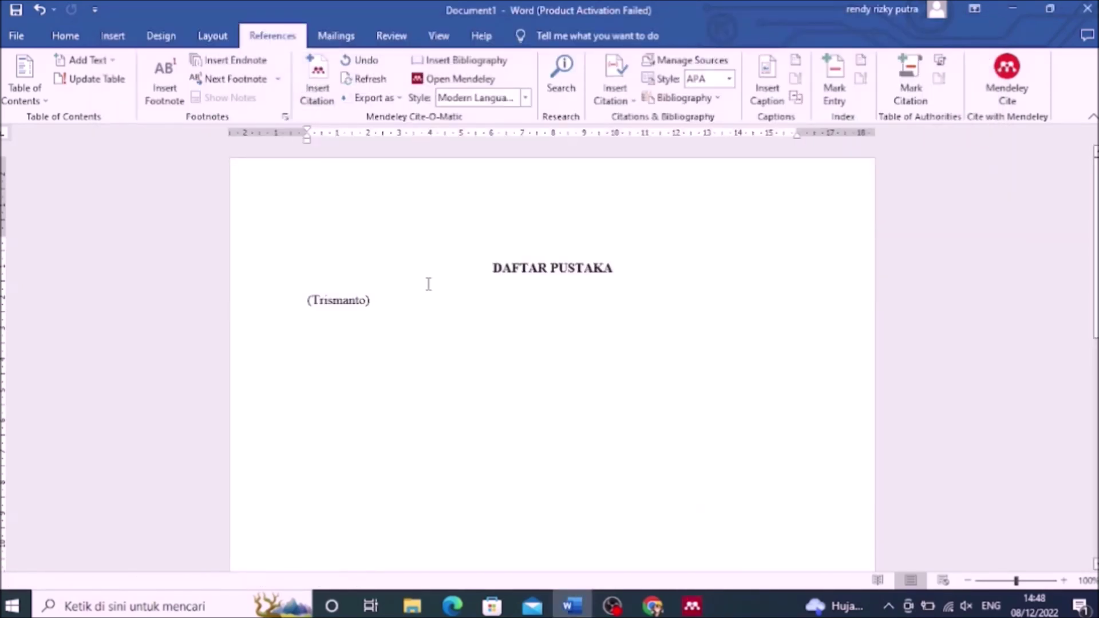
key(Return)
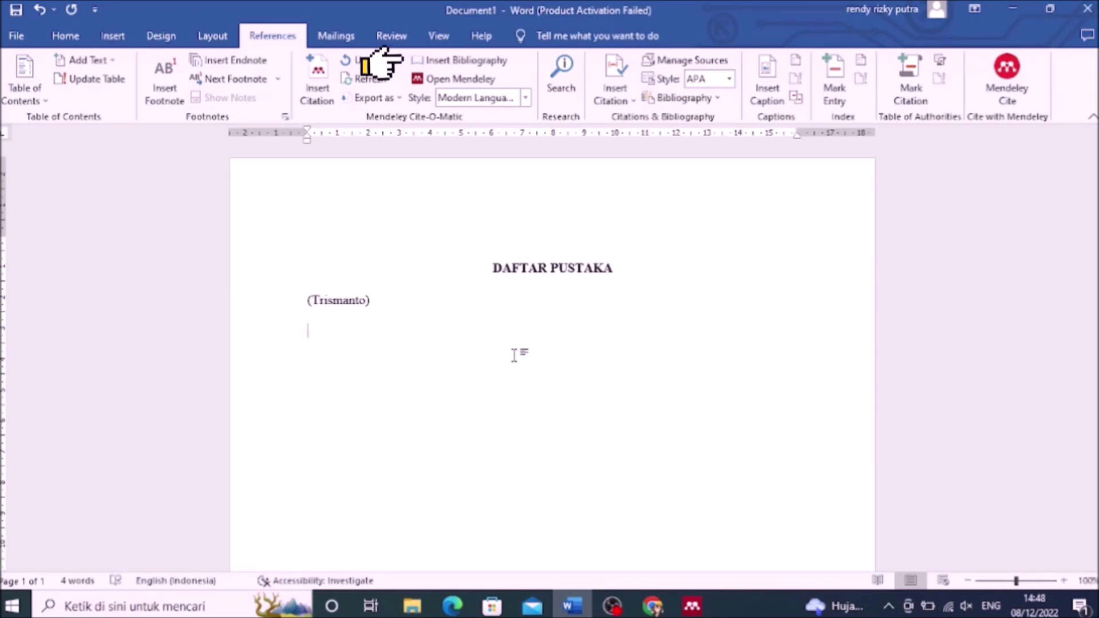
click(486, 61)
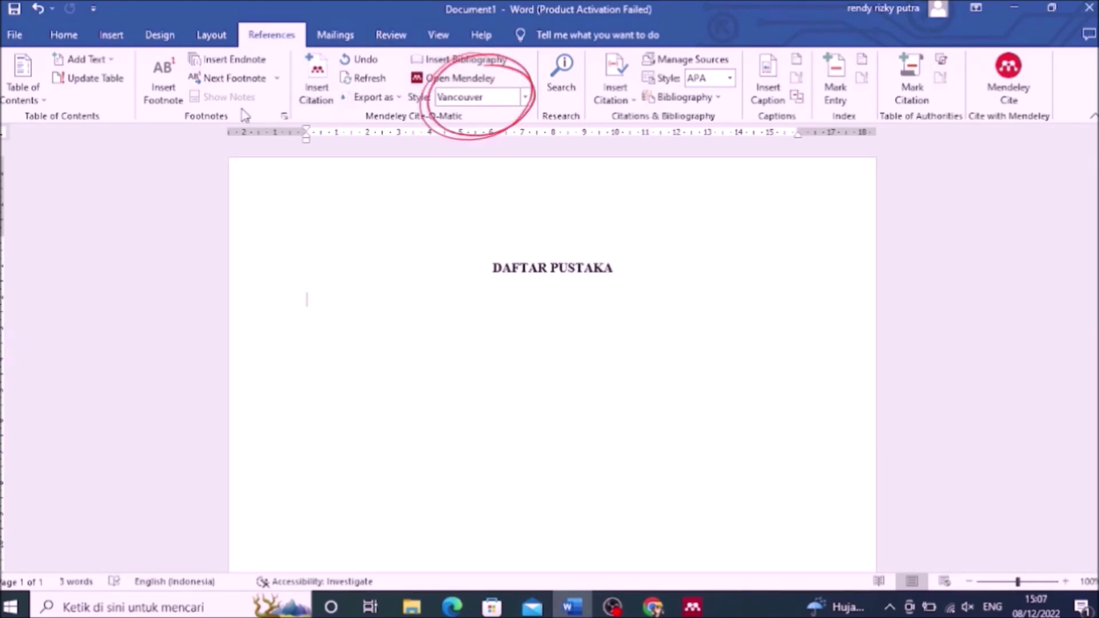
Apply Turabian 9th edition (author-date) from the full list of installed Mendeley citation styles
click(527, 96)
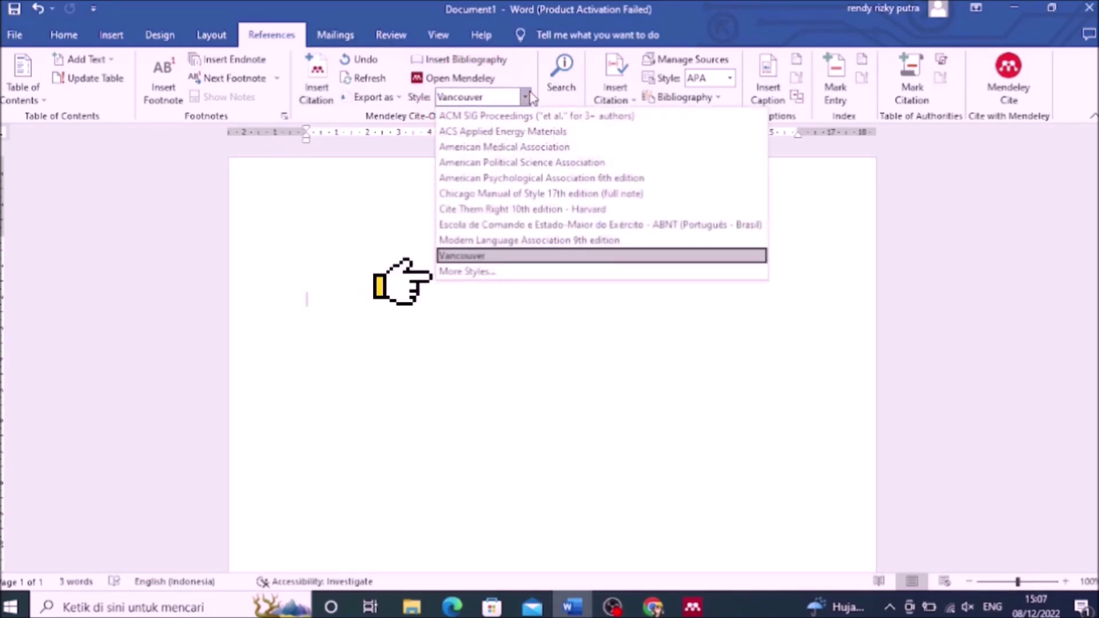
click(493, 272)
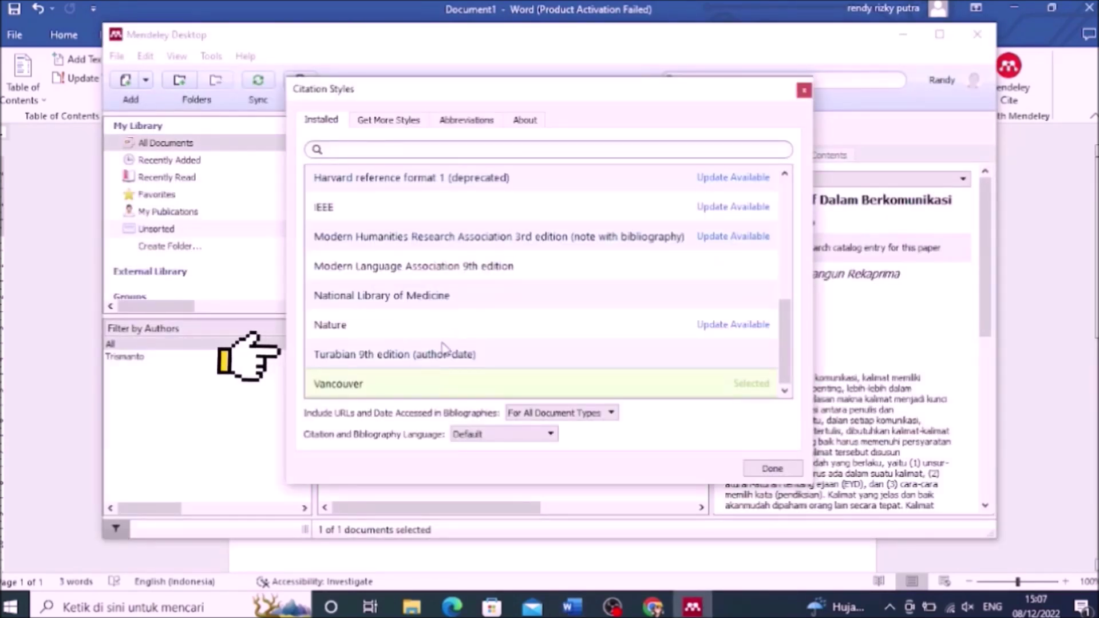
click(376, 355)
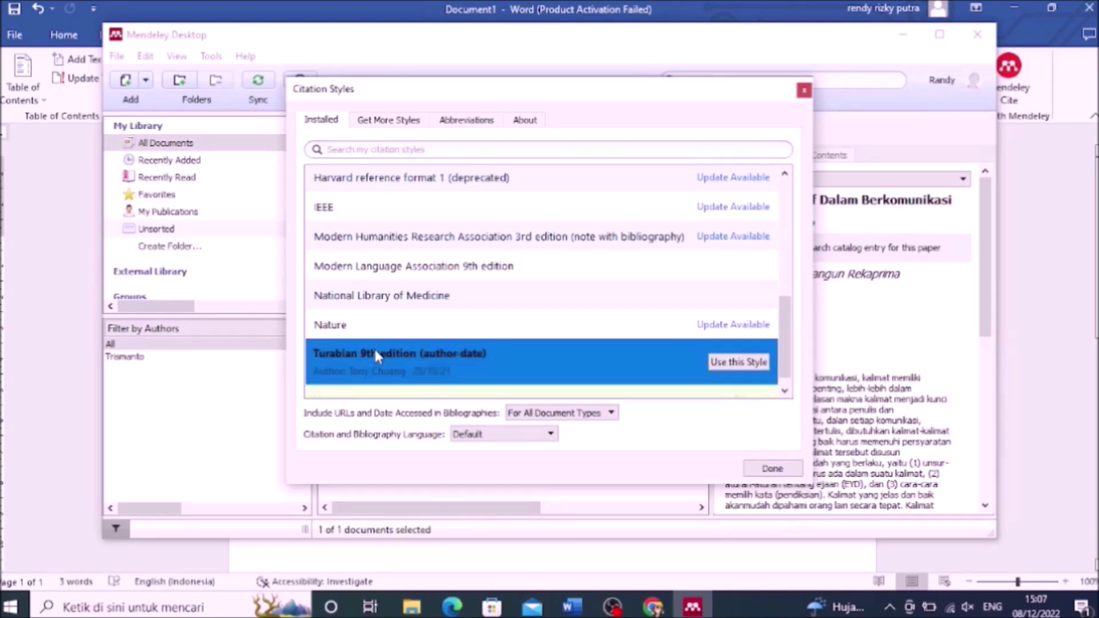
click(724, 363)
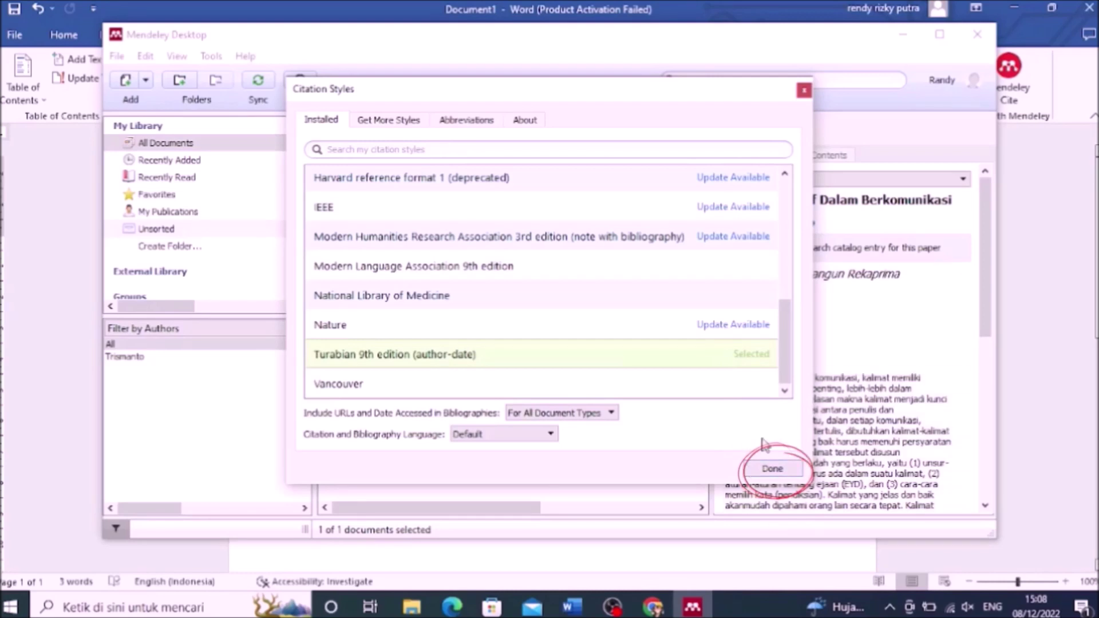
click(783, 469)
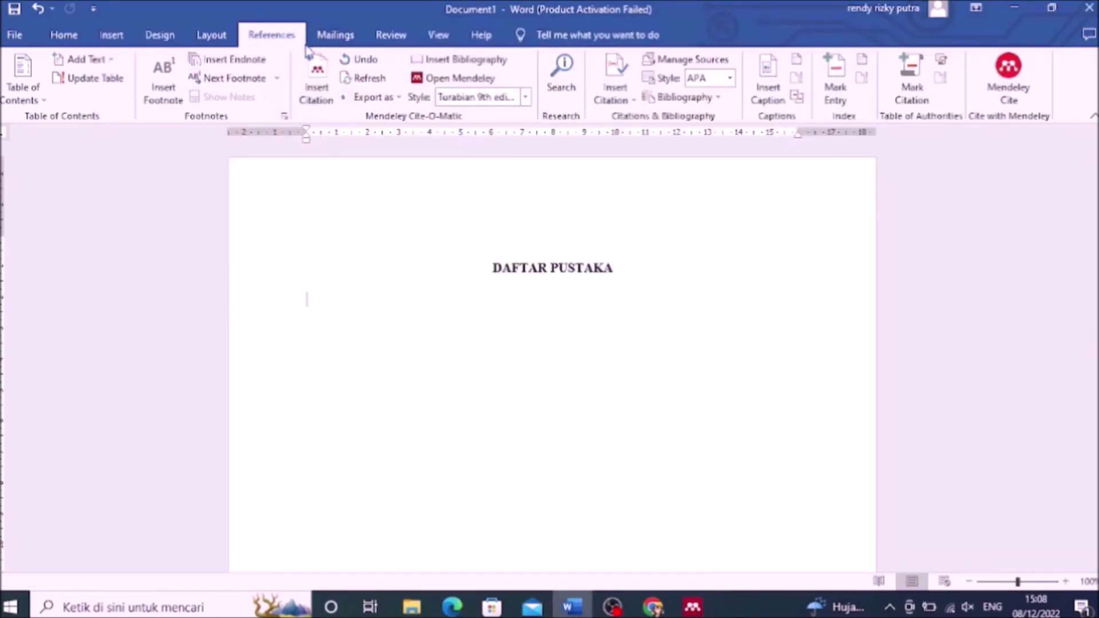
Insert a Turabian-style citation of "Kalimat Efektif Dalam Berkomunikasi" under DAFTAR PUSTAKA and add its bibliography on a new line
click(313, 89)
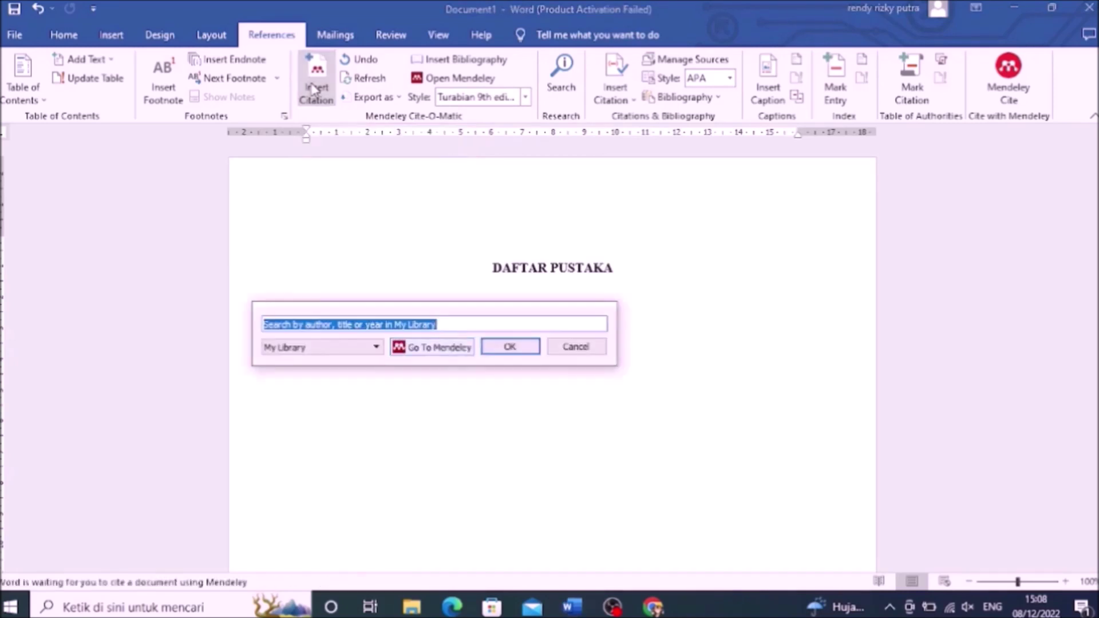
click(427, 348)
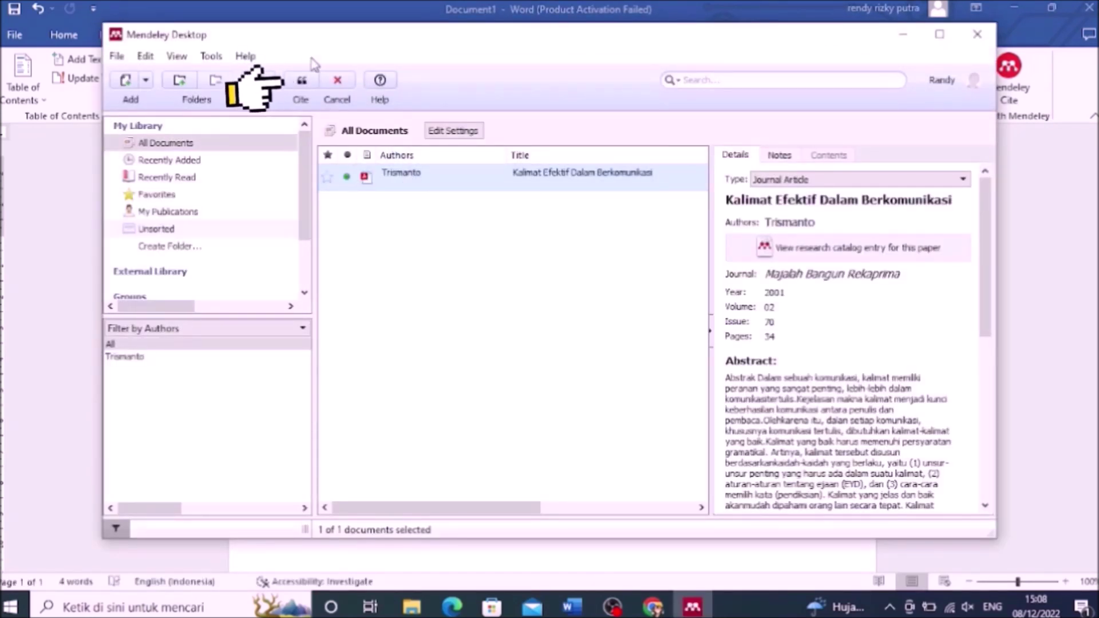
click(312, 90)
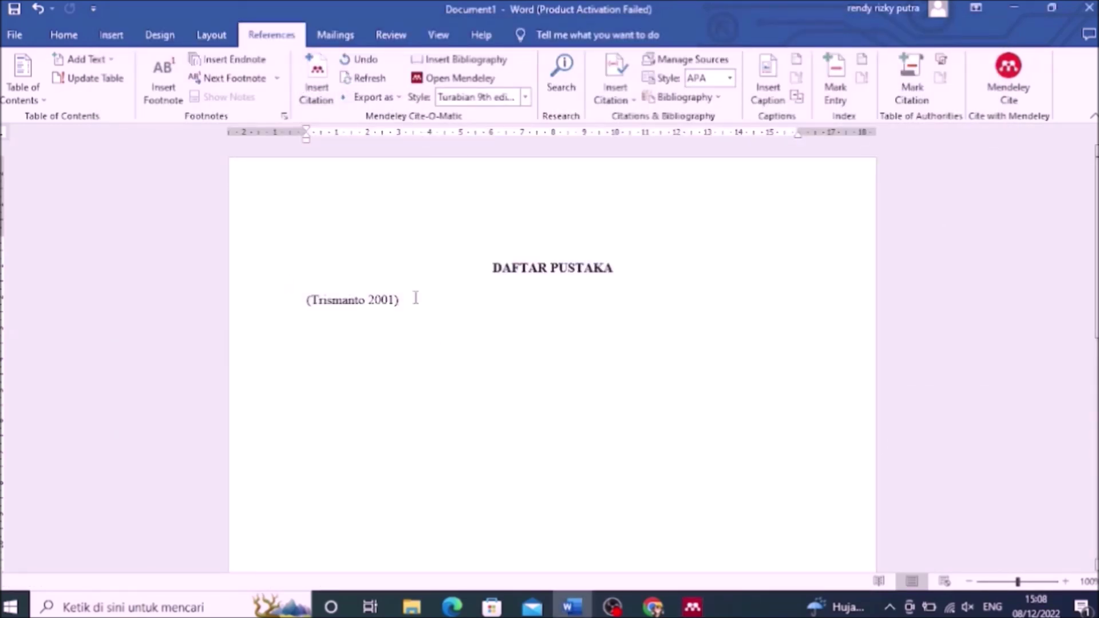
click(339, 337)
key(Return)
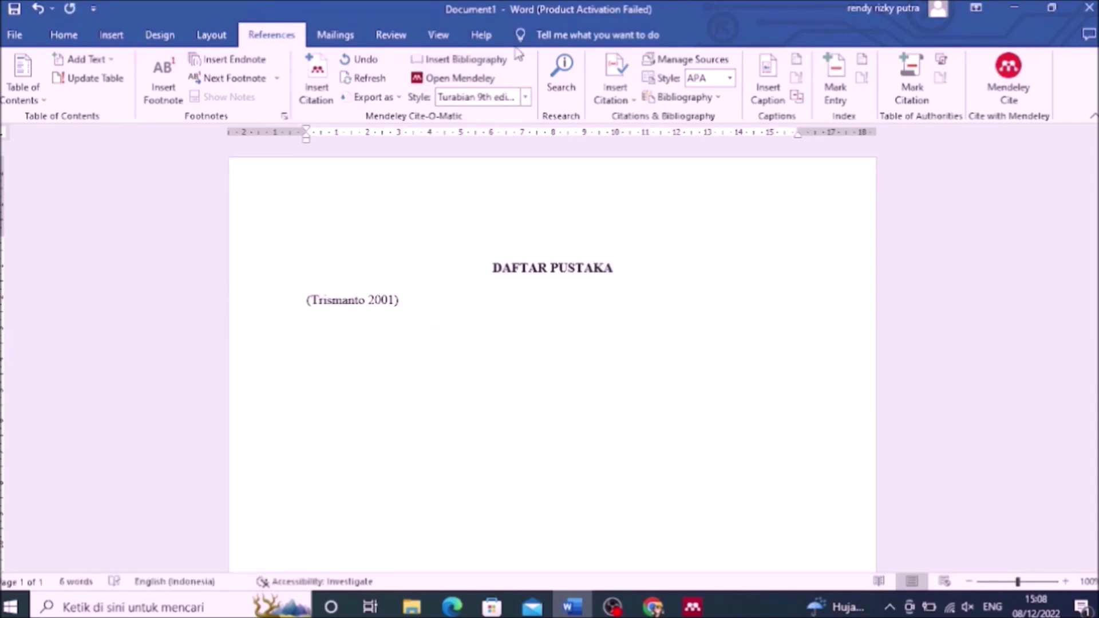
click(480, 60)
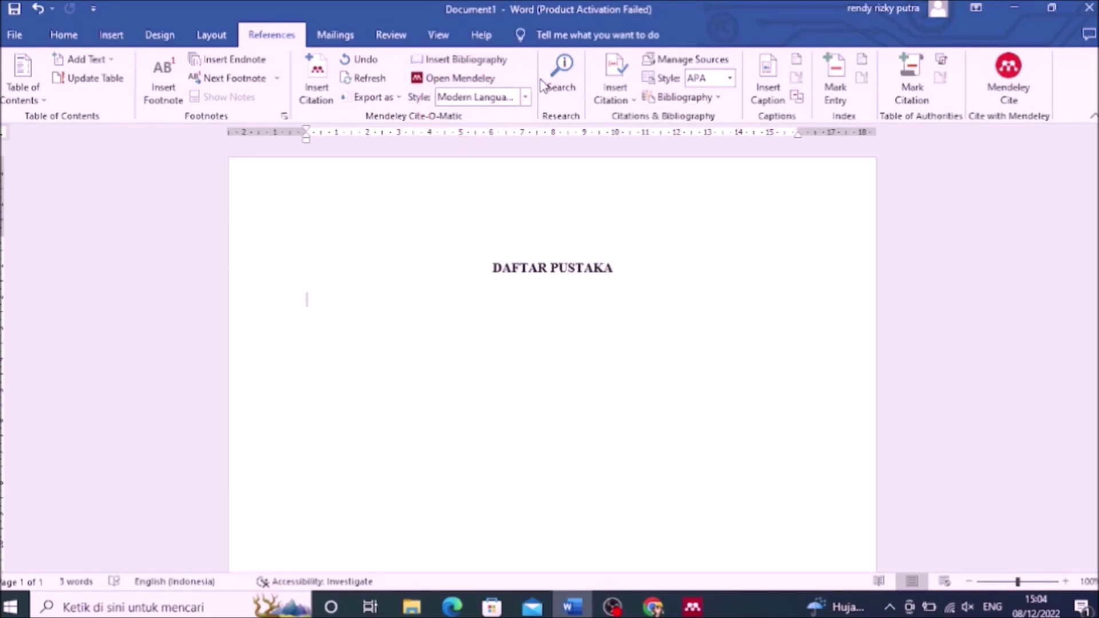
Apply the Vancouver style from the full list of installed Mendeley citation styles
click(527, 98)
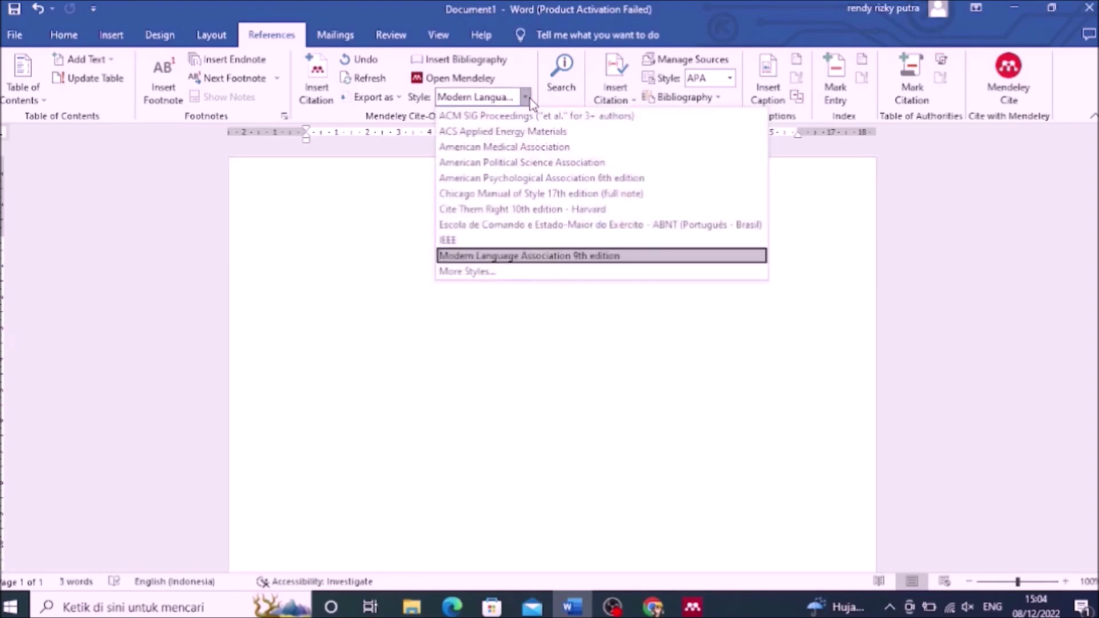
click(461, 273)
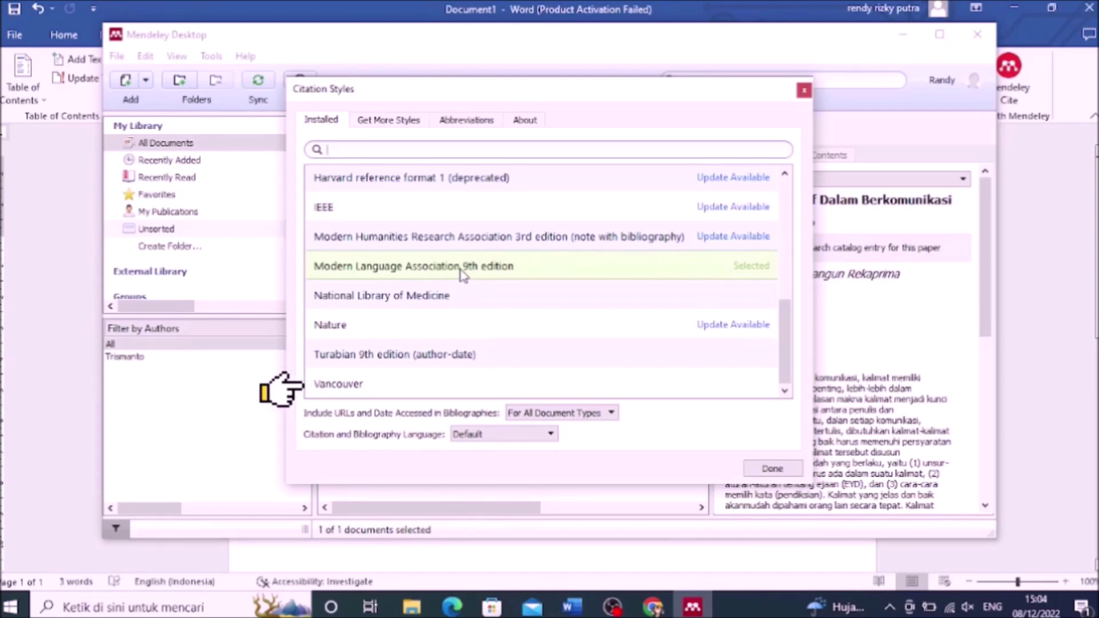
click(366, 385)
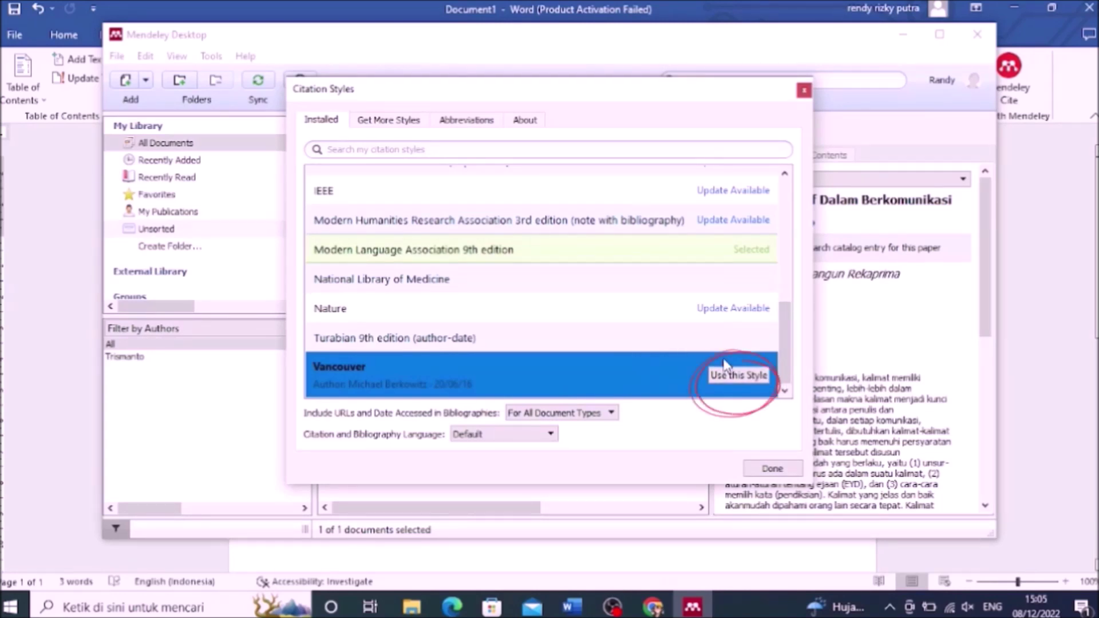
click(736, 376)
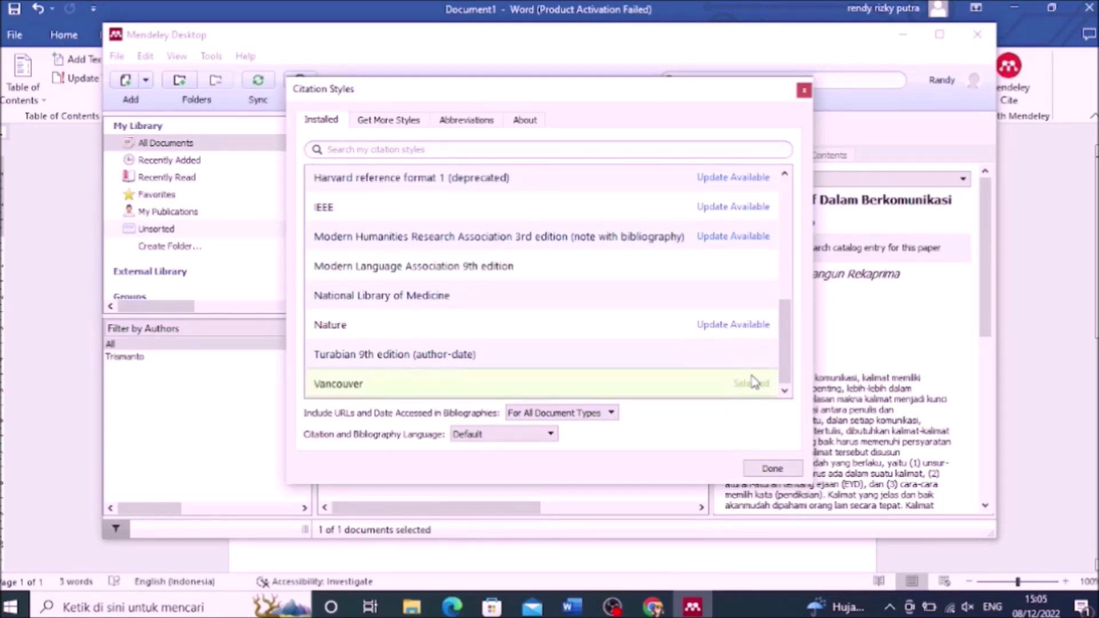
click(778, 471)
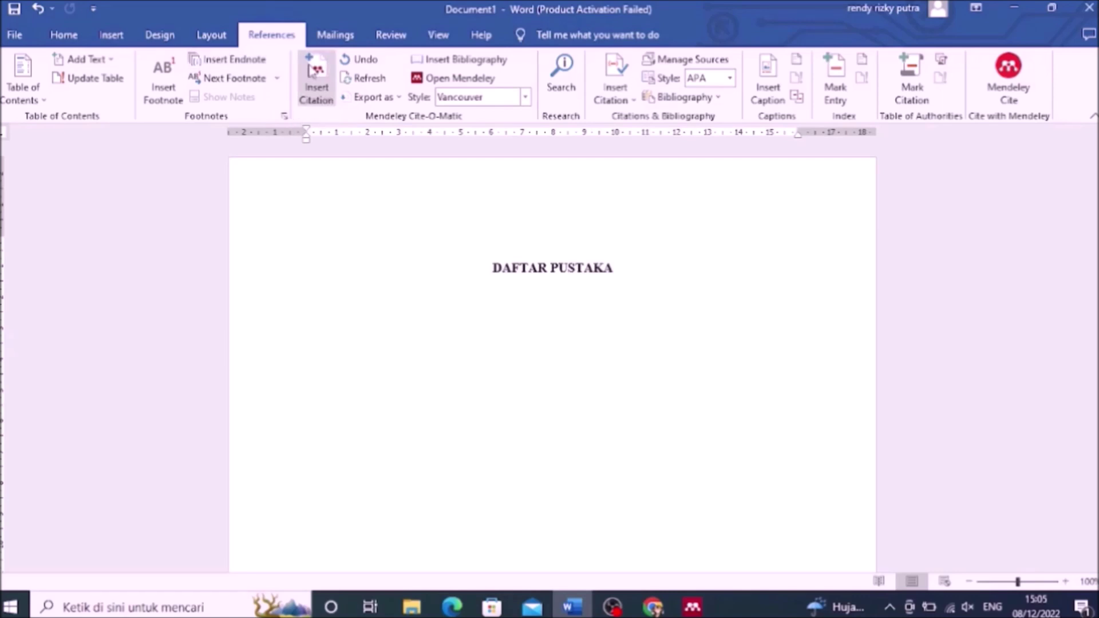
Insert a Vancouver-style citation of "Kalimat Efektif Dalam Berkomunikasi" under DAFTAR PUSTAKA and add its bibliography on a new line
click(315, 74)
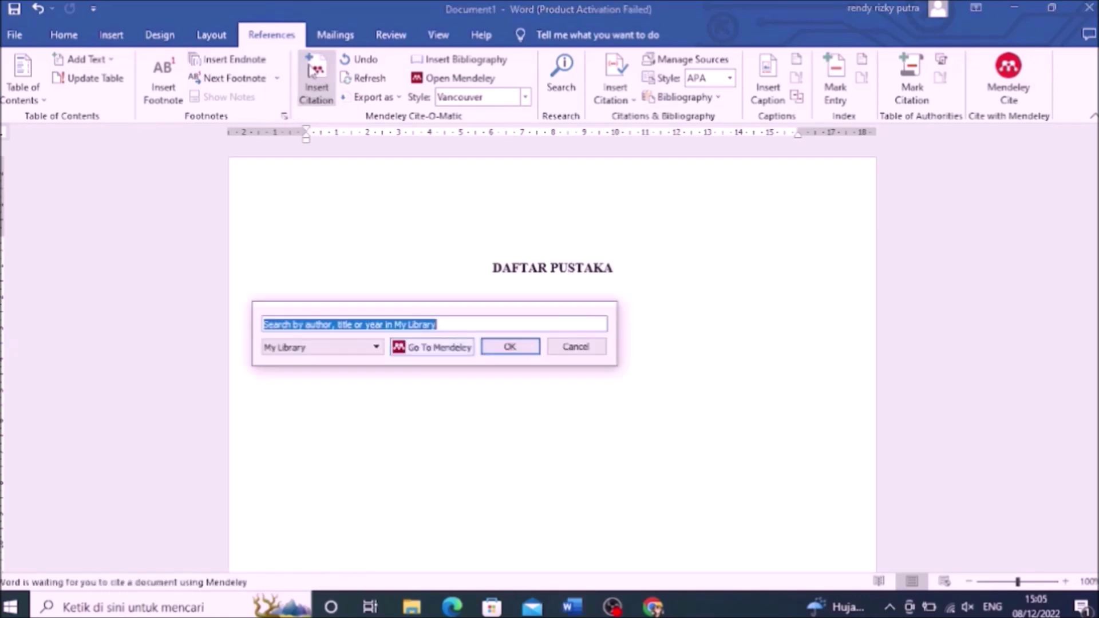
click(438, 349)
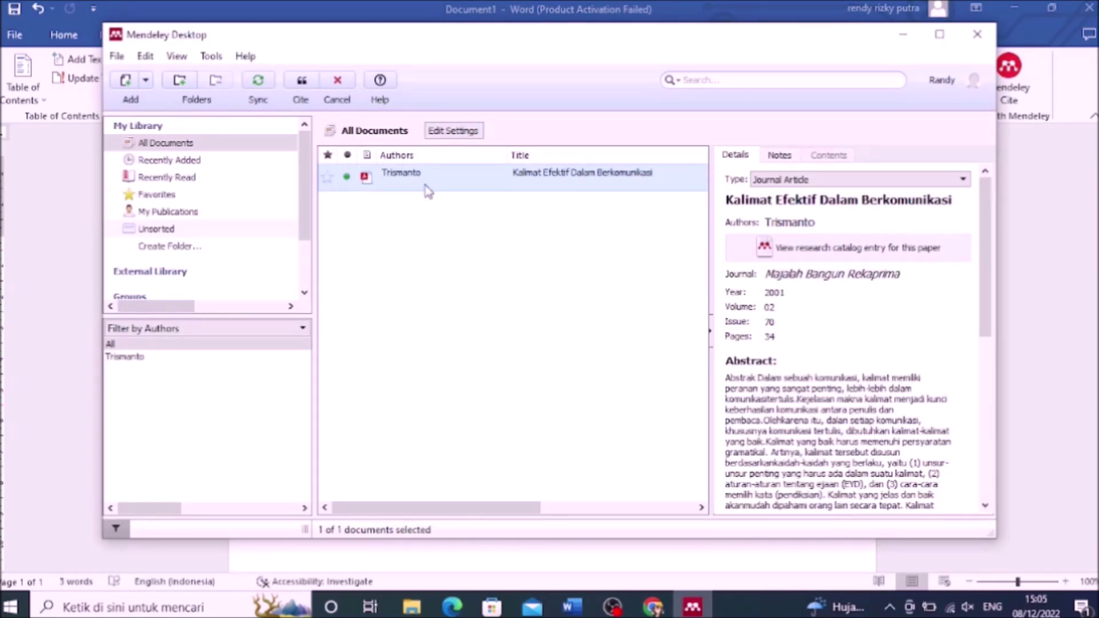
click(302, 83)
key(Return)
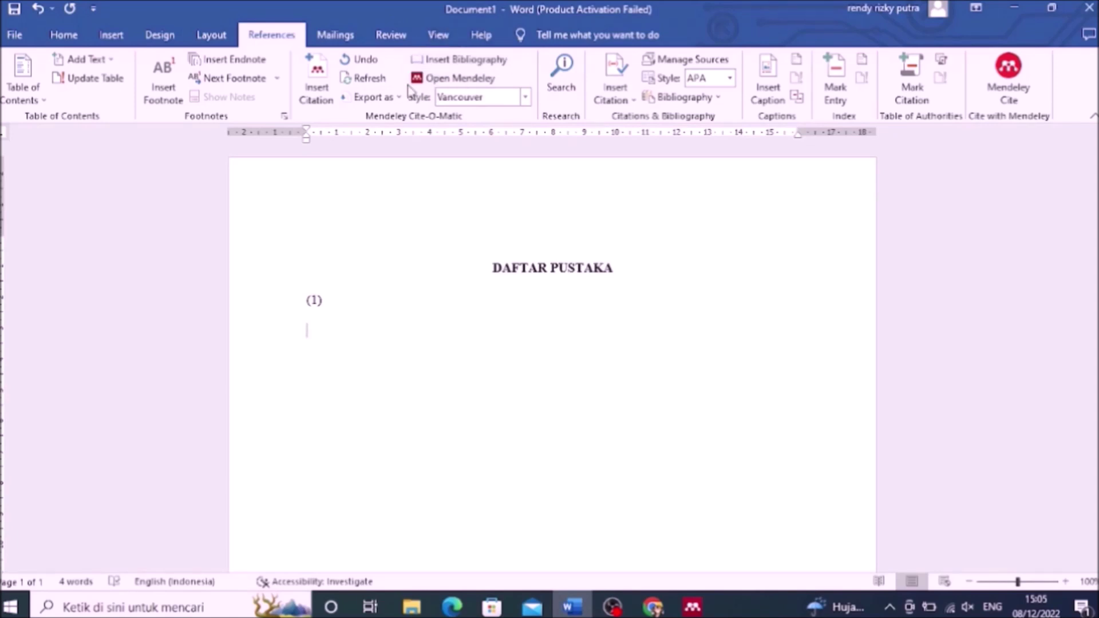
click(464, 60)
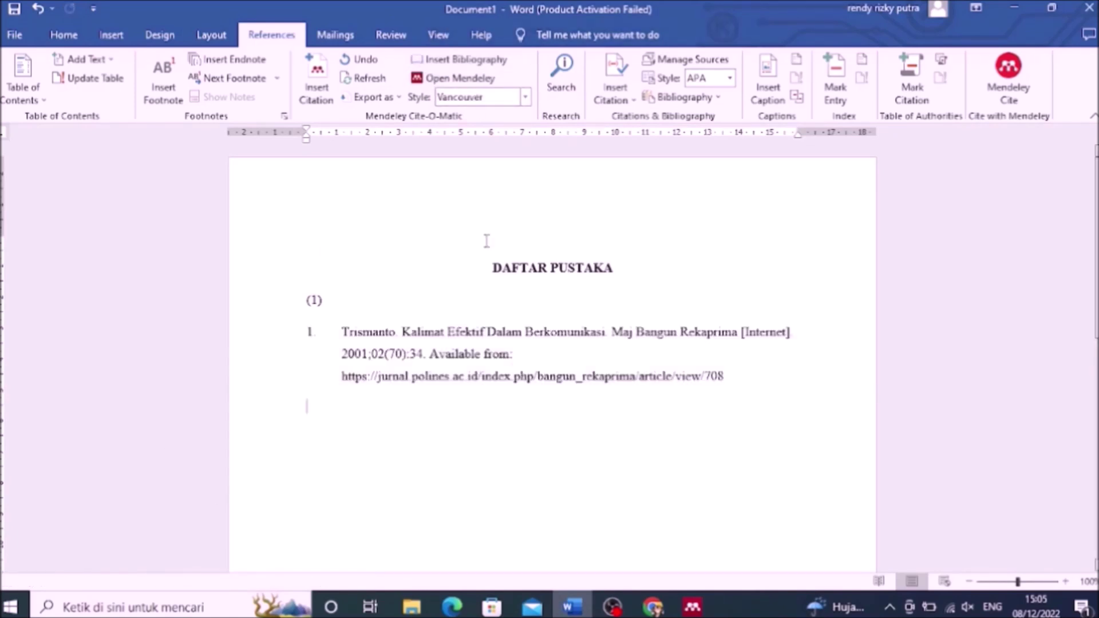